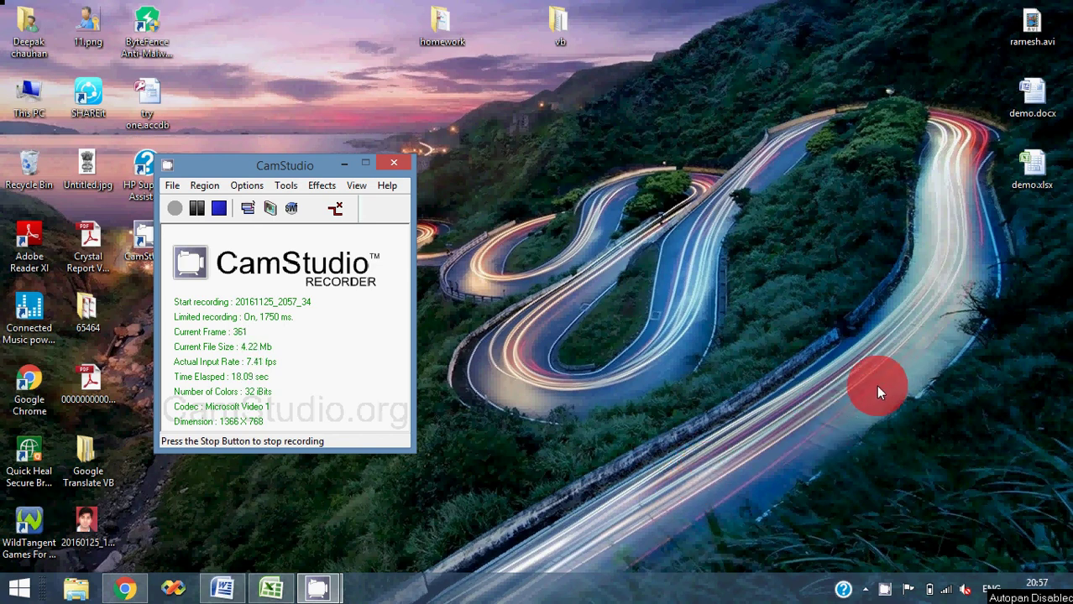
Open the demo.xlsx student marks workbook from the desktop
double_click(1033, 171)
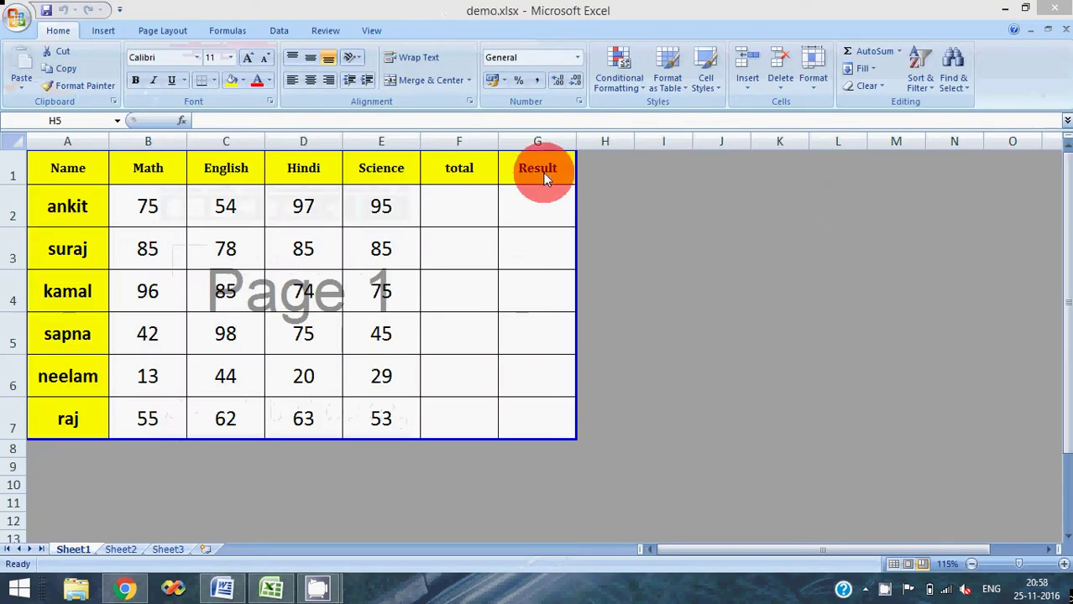
AutoSum ankit's four marks into the total column and fill the formula down for all students
left_click(87, 172)
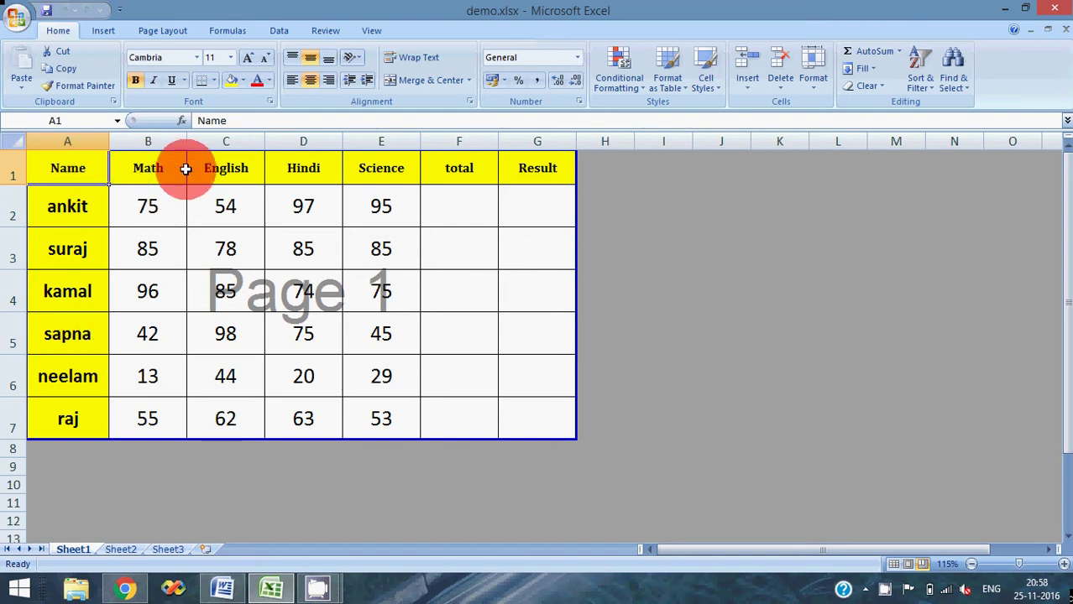
left_click(512, 202)
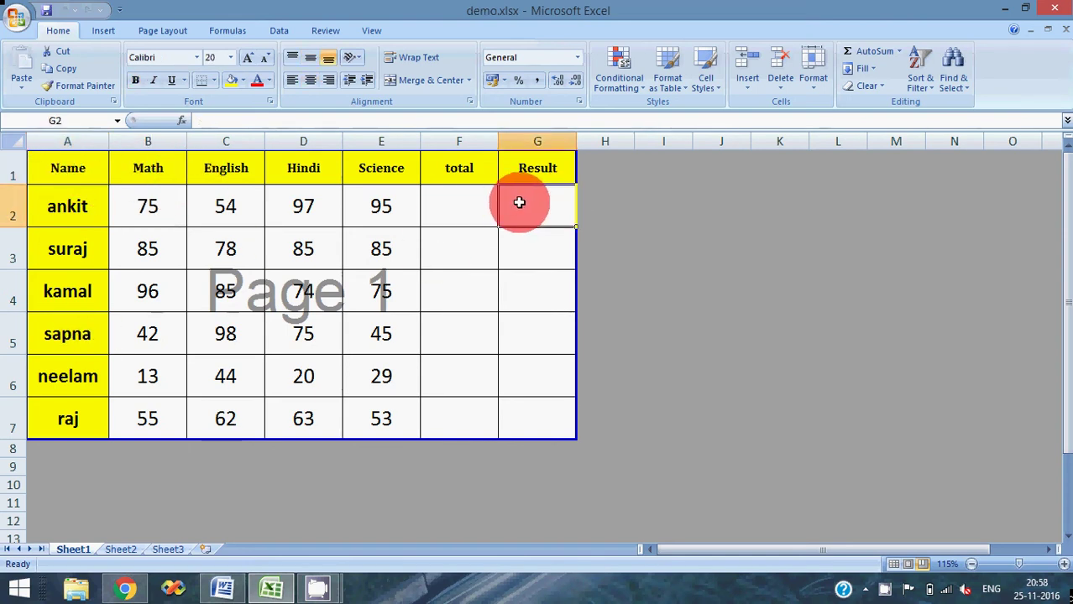
left_click(467, 201)
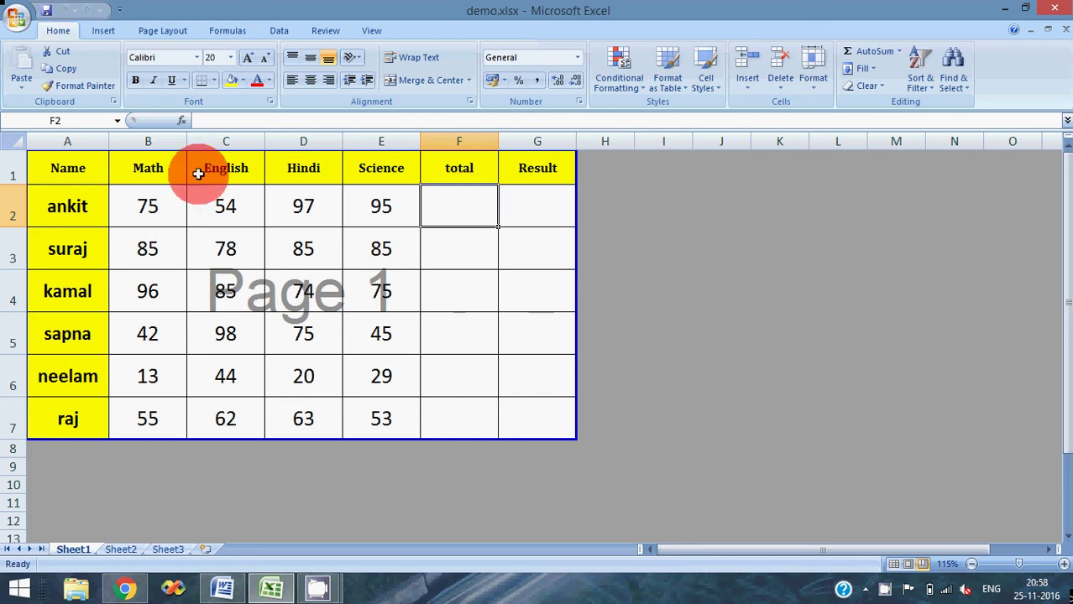
left_click_drag(148, 204, 426, 206)
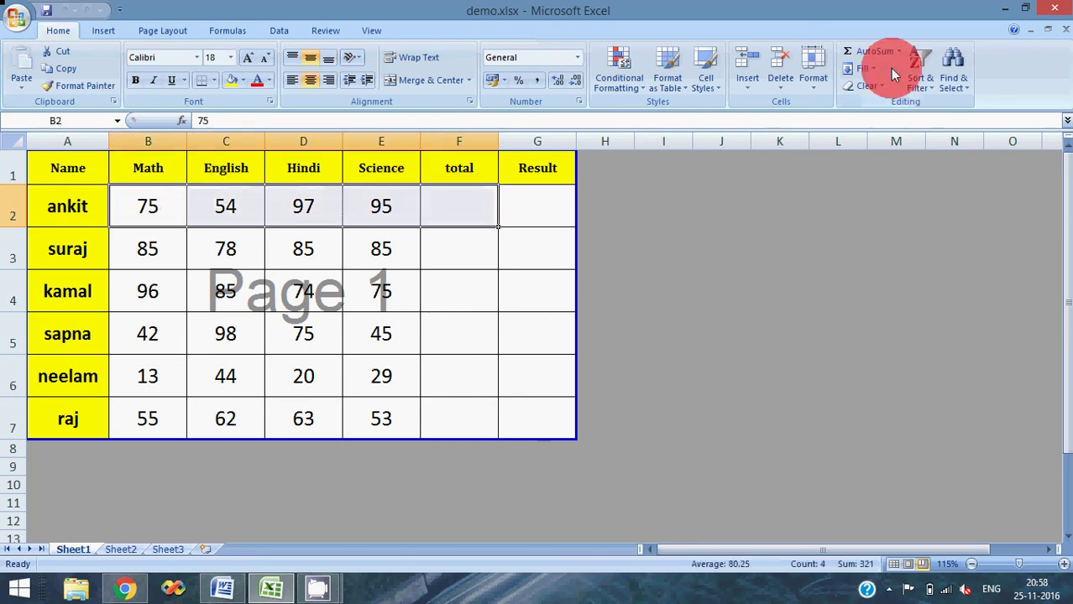
left_click(877, 53)
left_click(478, 208)
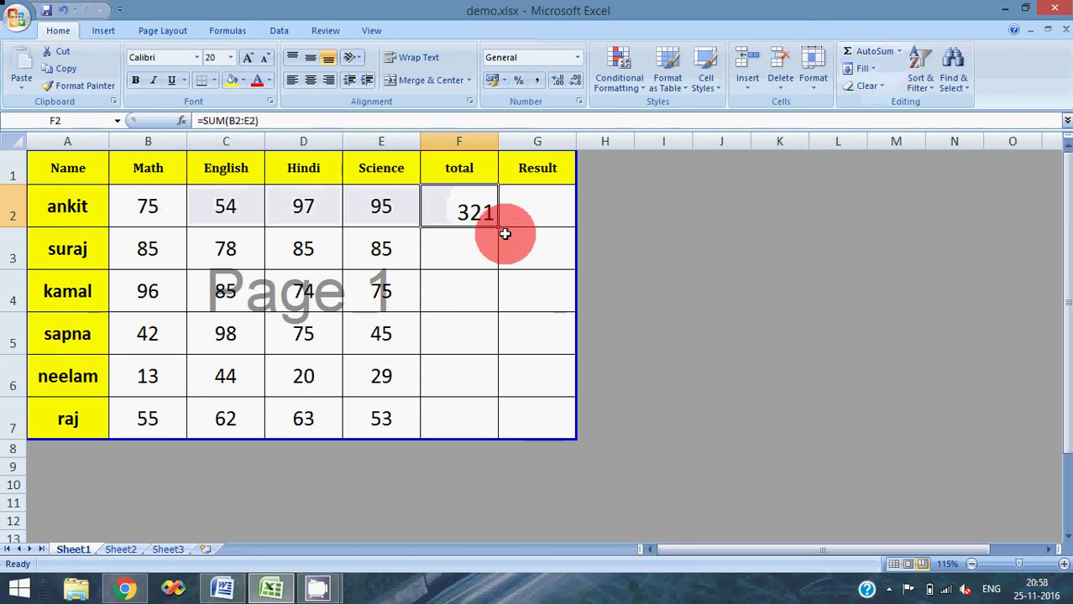
left_click_drag(496, 227, 495, 435)
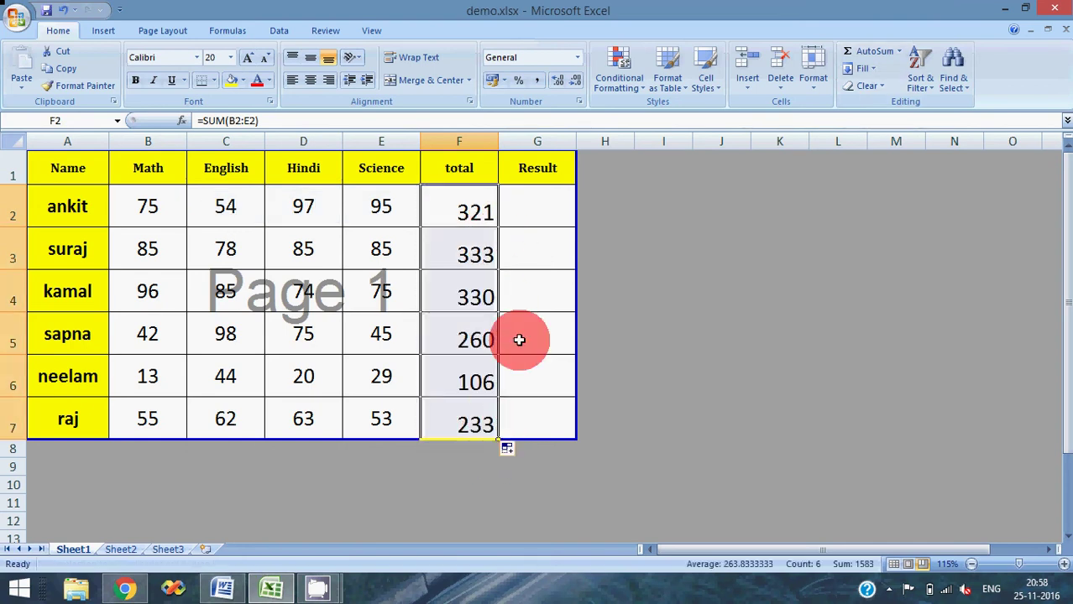
Enter PASS, PASS, PASS, PASS, FAIL, PASS as the six students' results in the Result column
left_click(522, 212)
type("P")
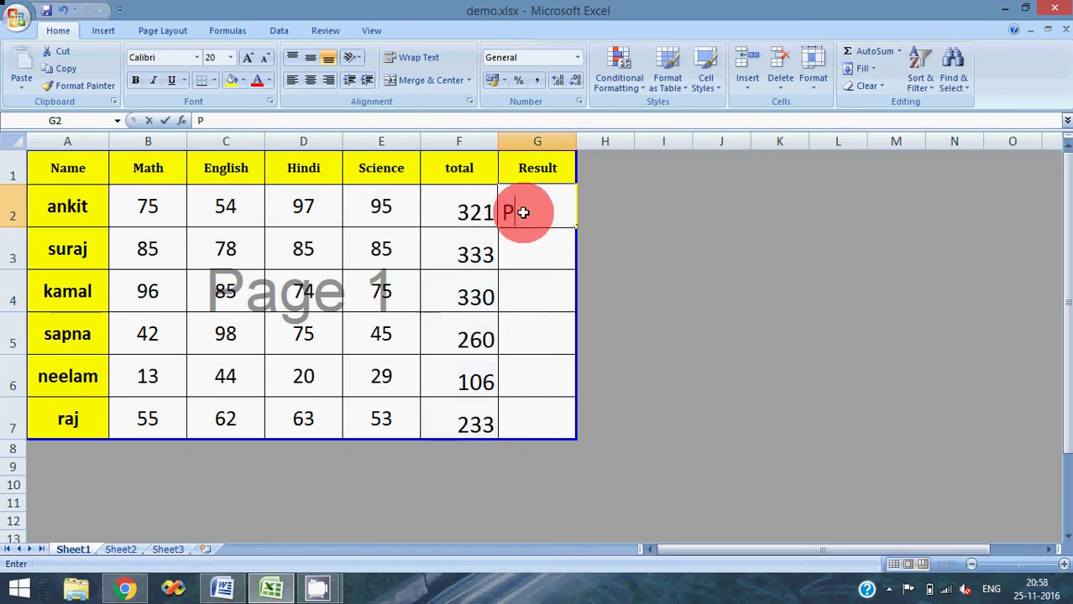
type("ASS")
key("Return")
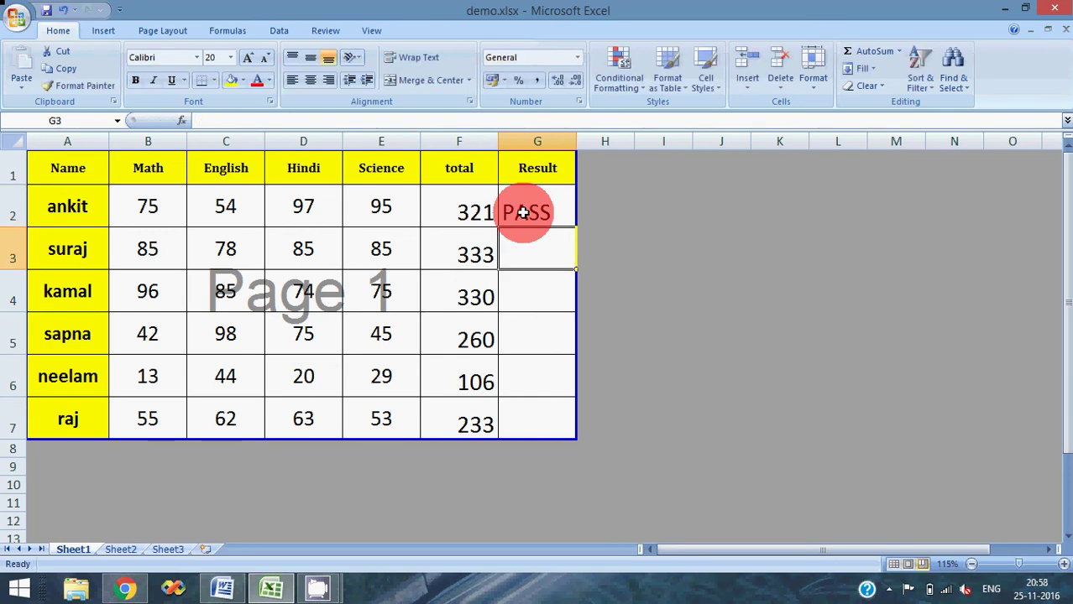
type("PASS")
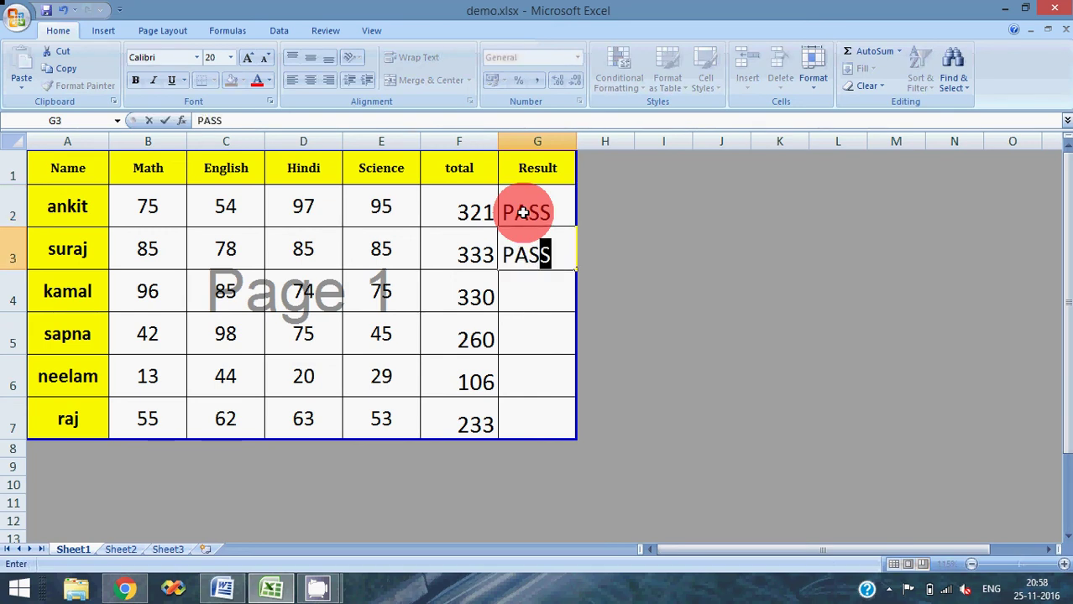
key("Return")
type("P")
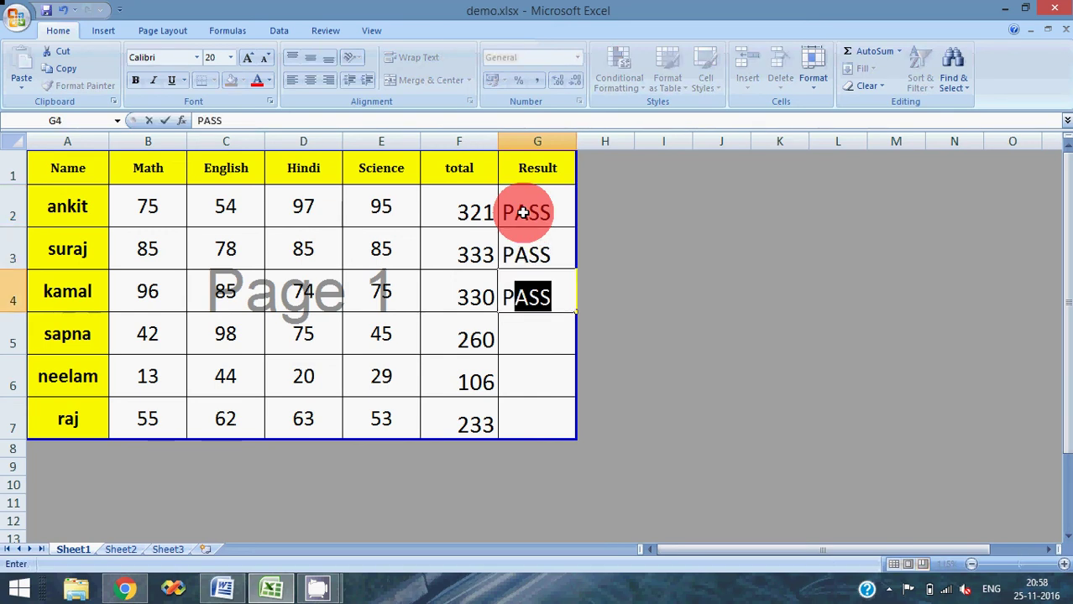
type("ASS")
key("Return")
type("P")
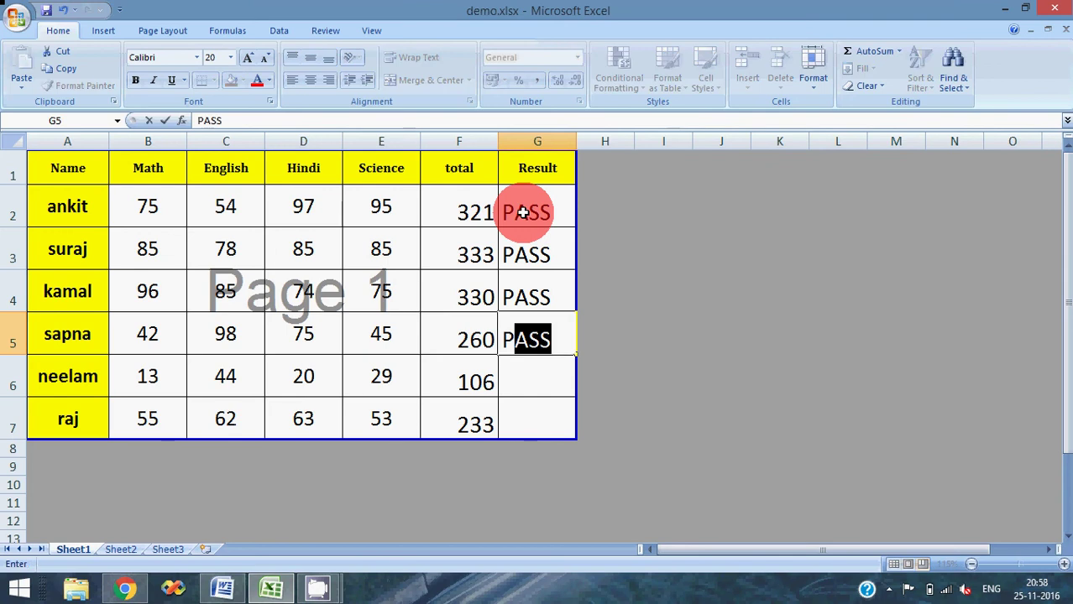
type("ASS")
key("Return")
type("F")
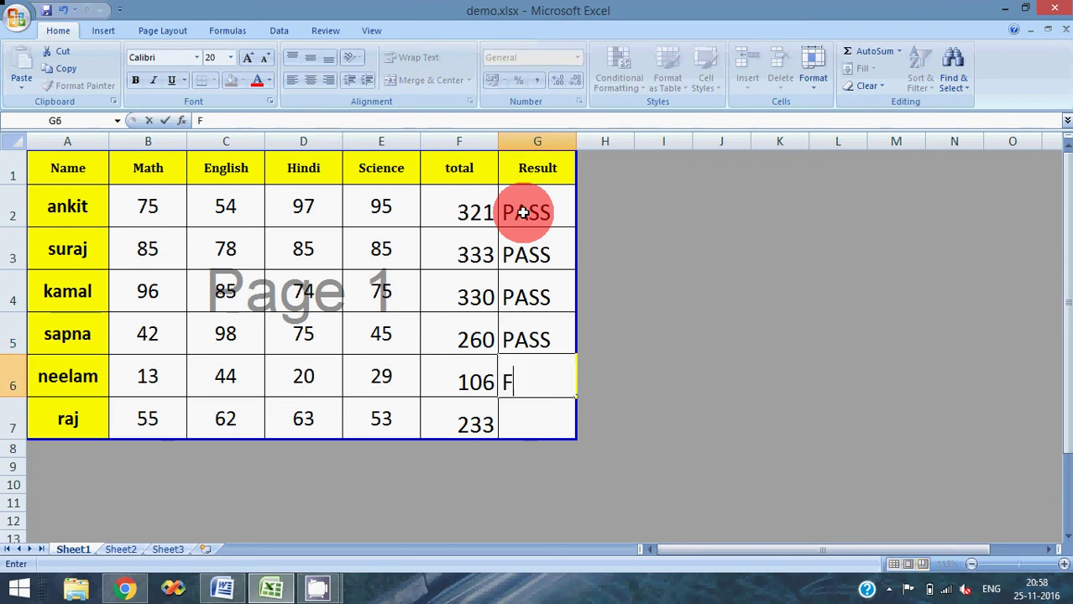
type("AIL")
key("Return")
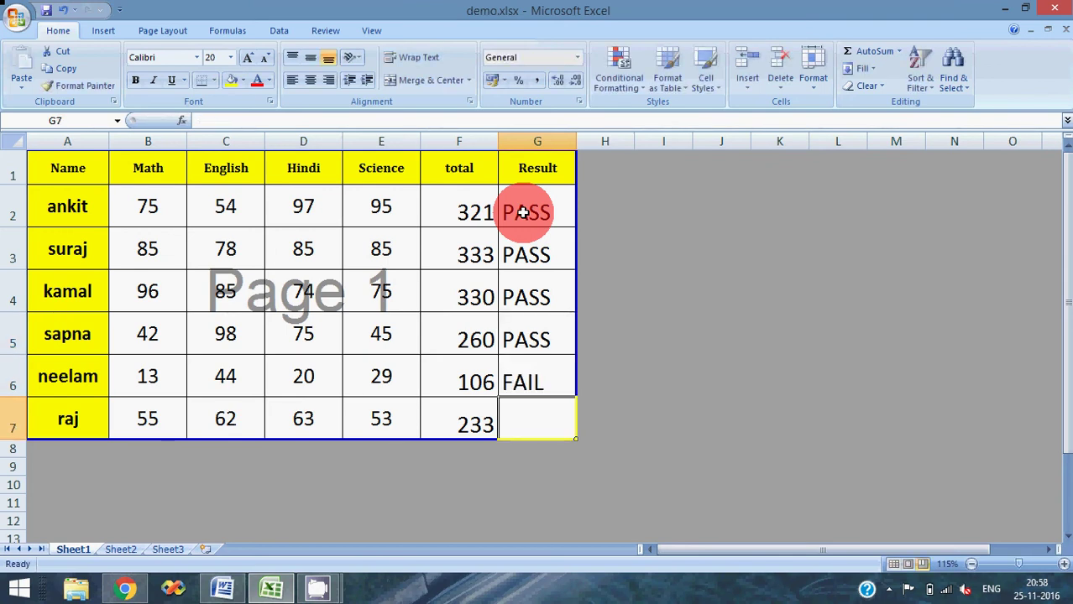
type("P")
key("Return")
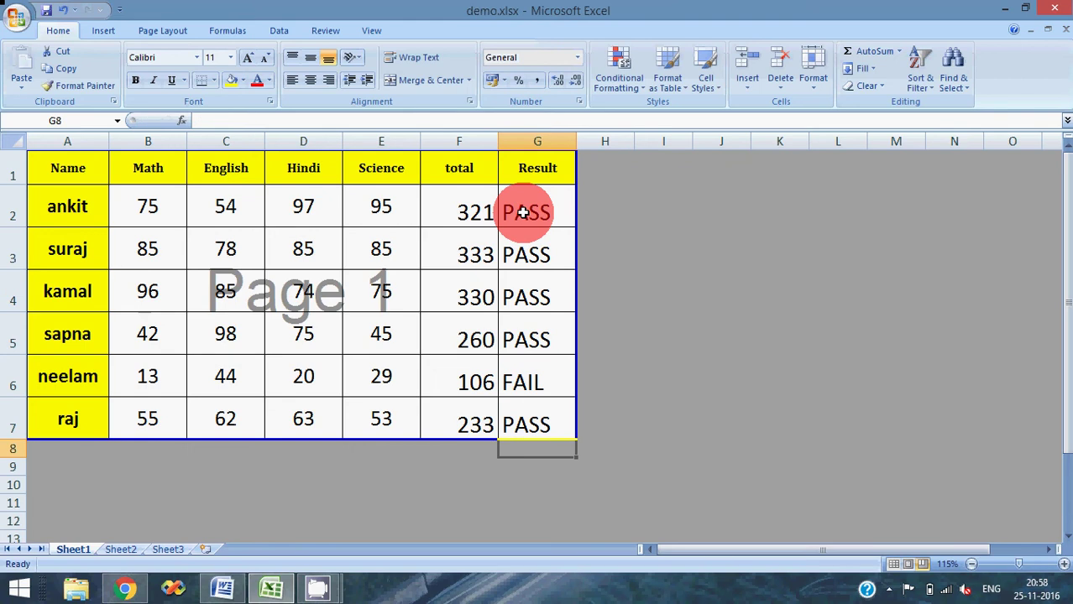
Save the workbook, then look over the Name, Math and English columns and the heading row
left_click(49, 18)
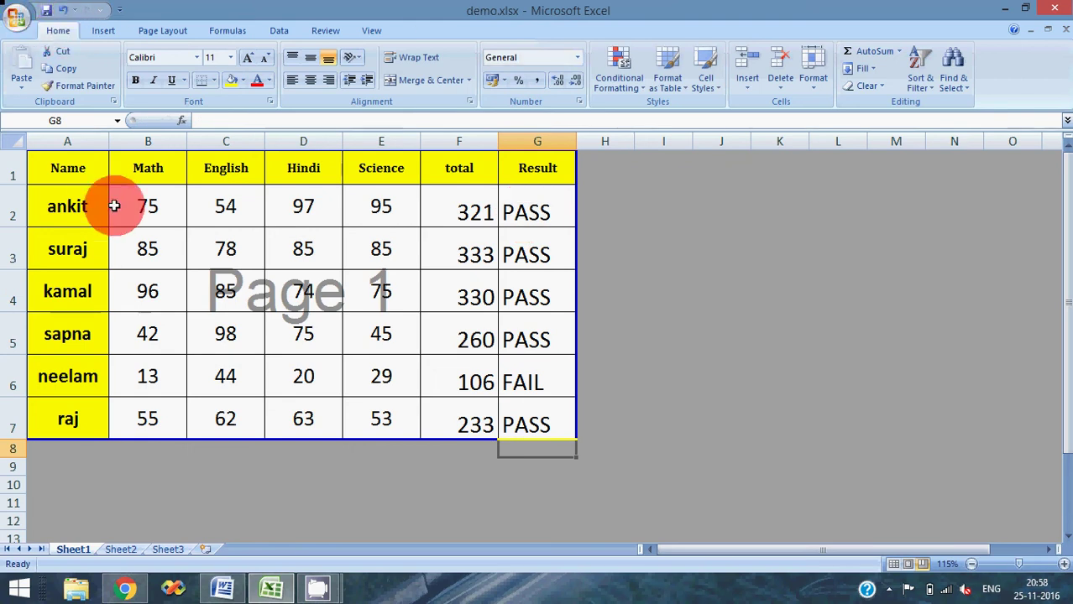
left_click(66, 182)
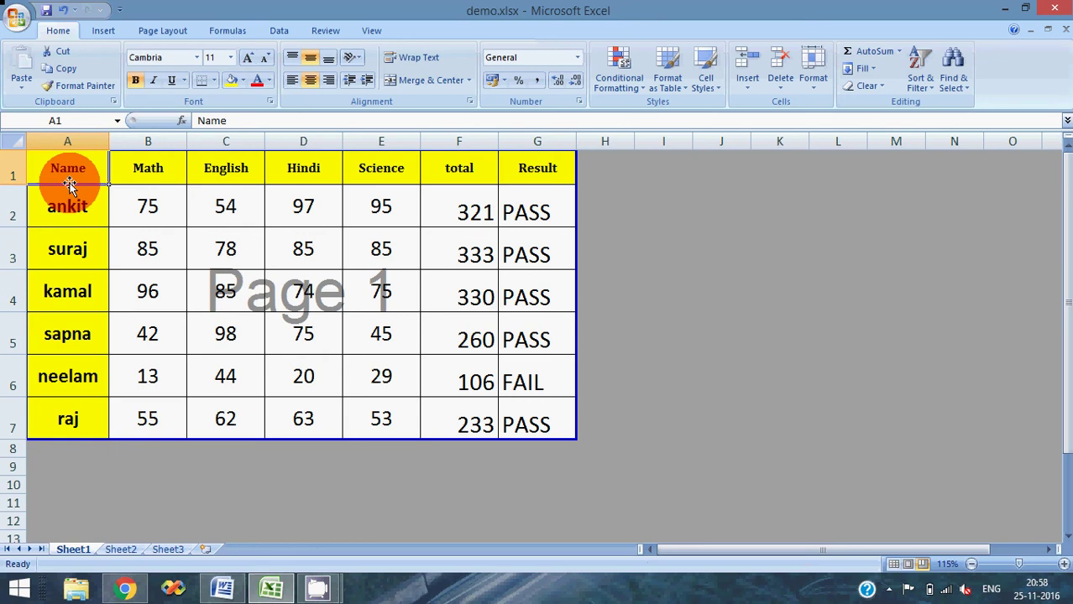
left_click(71, 140)
left_click(150, 139)
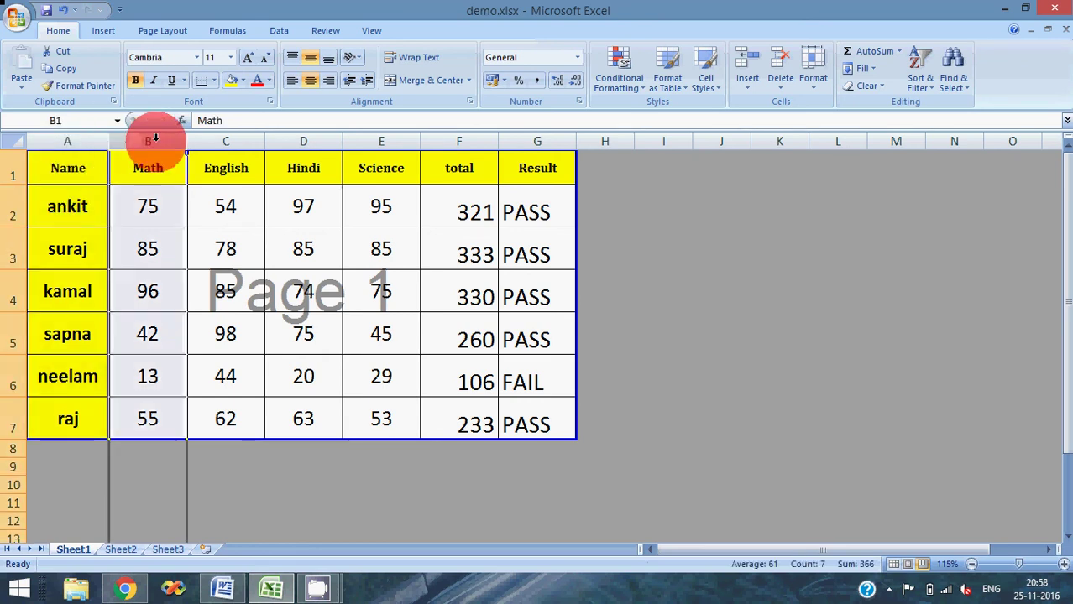
left_click(218, 194)
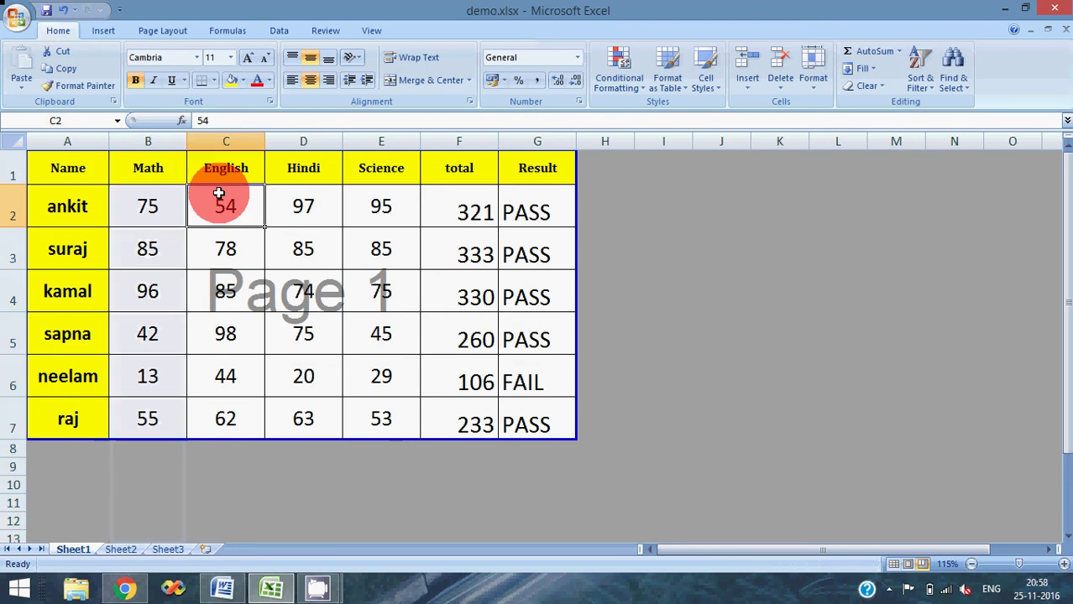
left_click(11, 170)
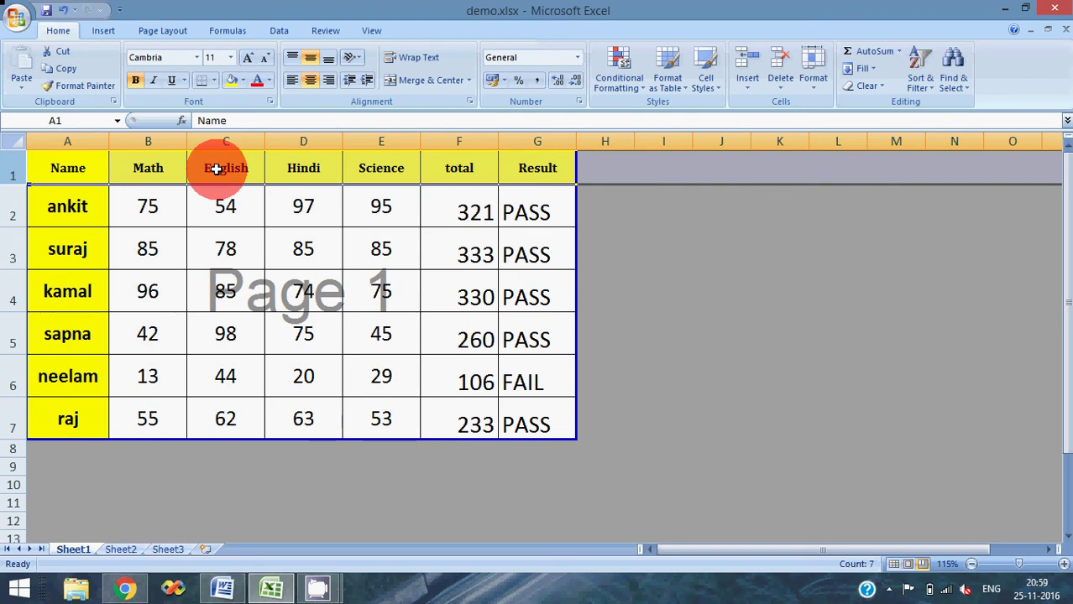
left_click(195, 248)
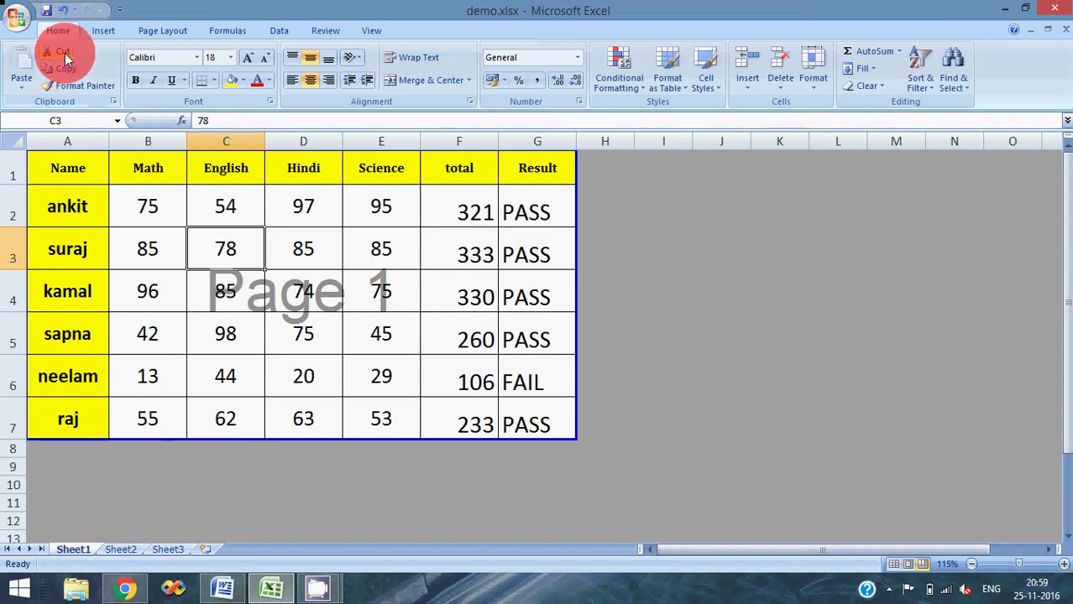
Save and close the workbook, then open the demo.docx letter
left_click(51, 11)
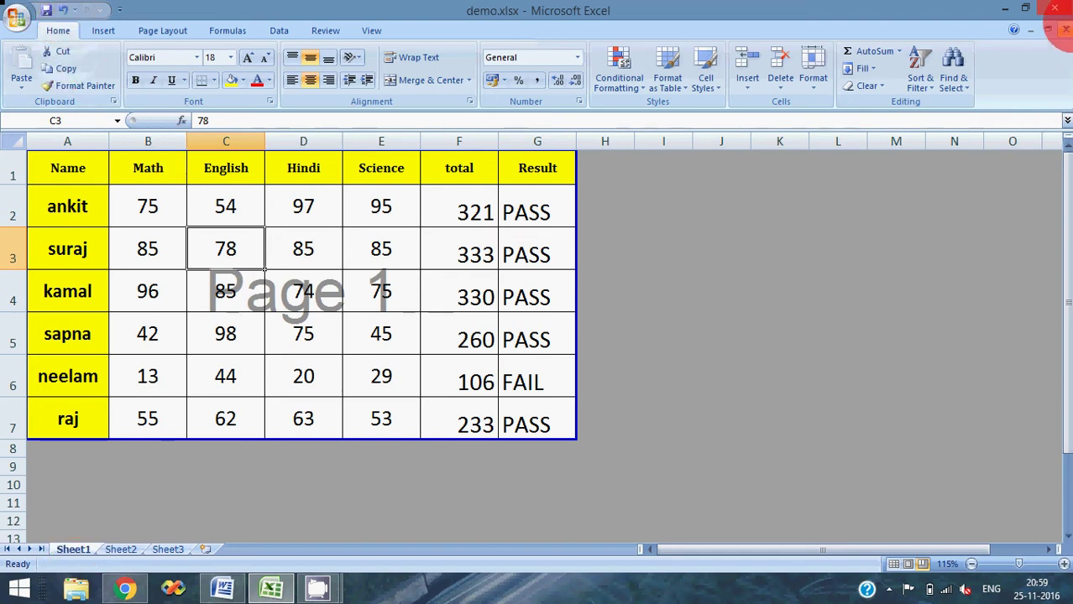
left_click(1054, 8)
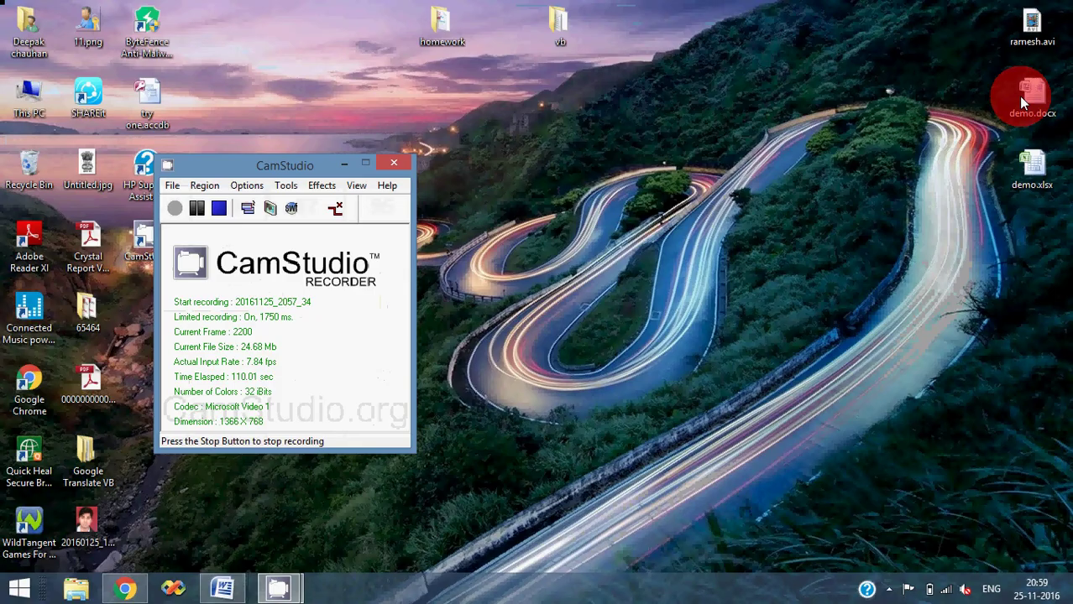
left_click(343, 162)
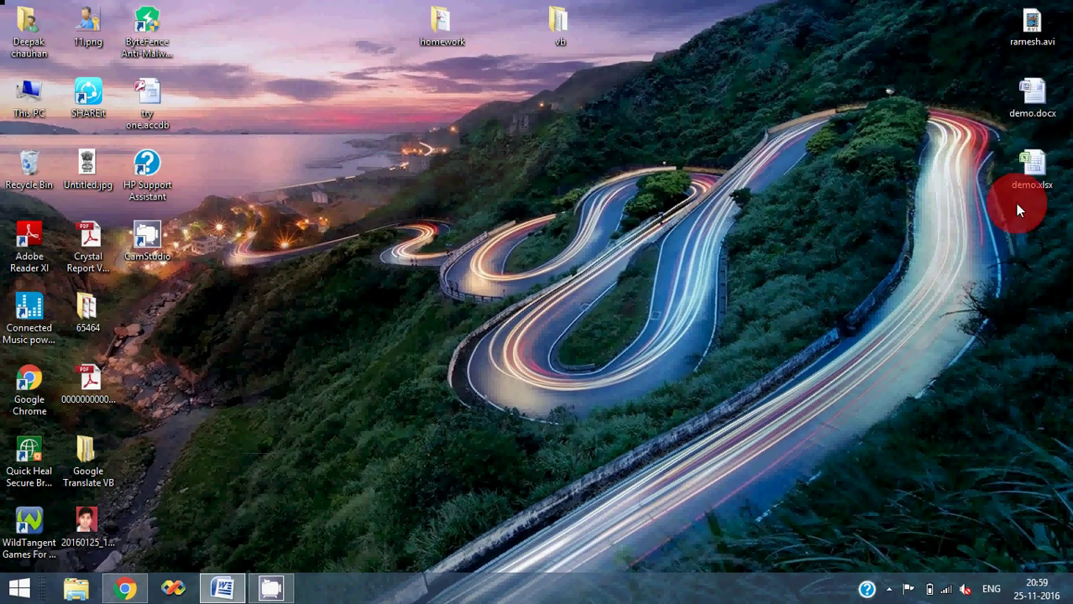
double_click(1029, 99)
Scroll through the letter to review the Sh/Ms sentence, subject list and Result line
left_click(390, 334)
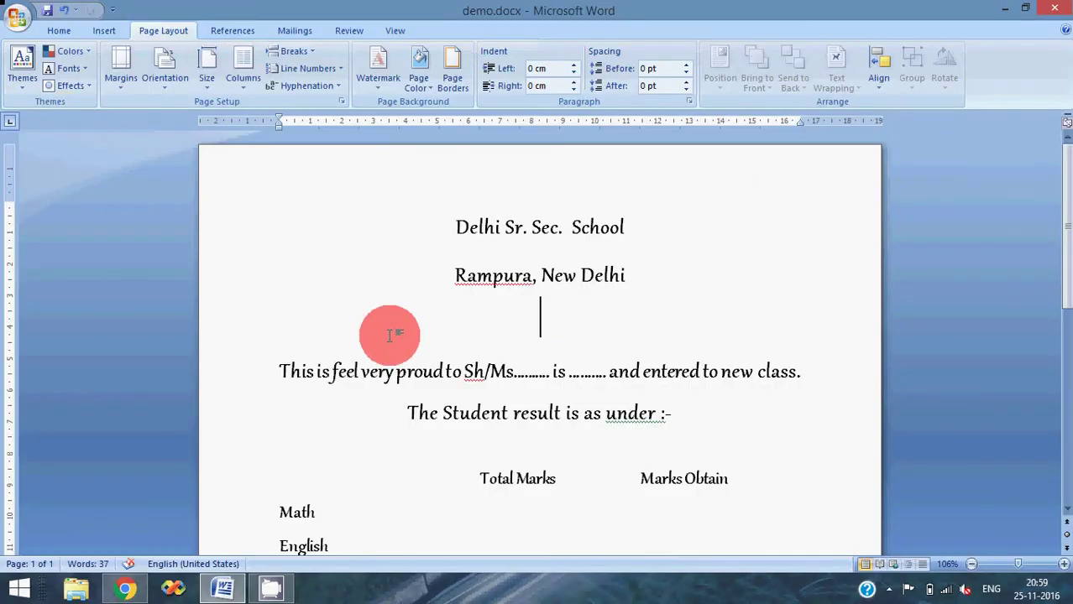
scroll(551, 252, "down", 1)
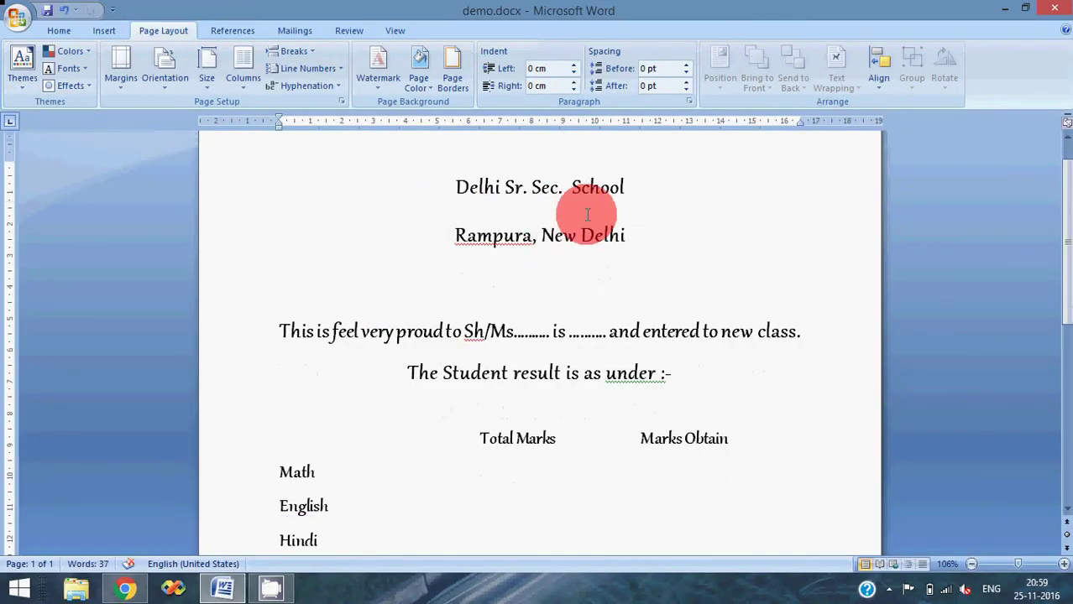
scroll(643, 243, "down", 1)
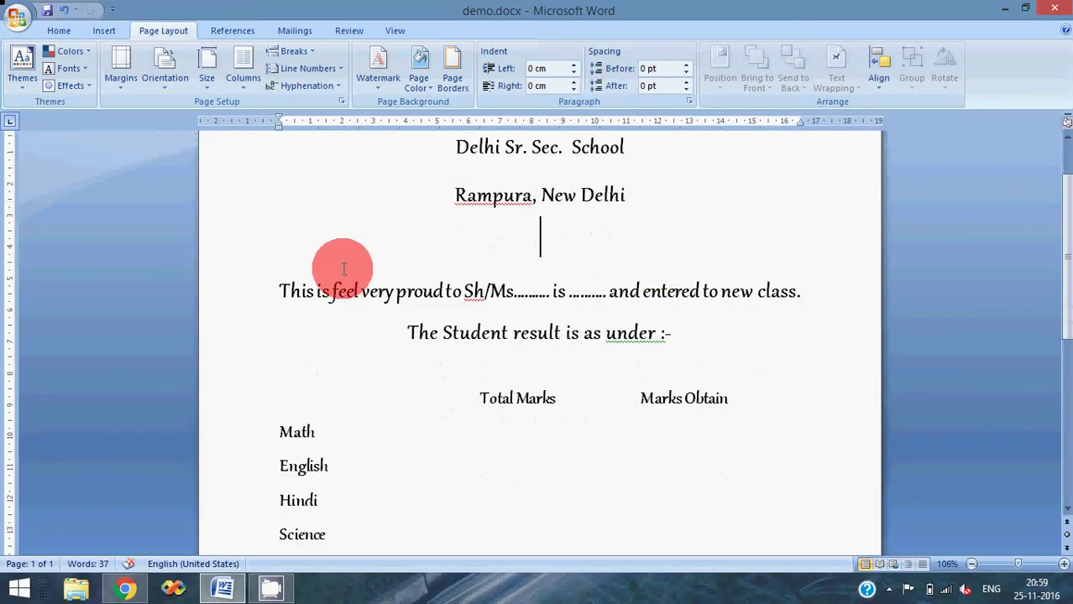
left_click(525, 291)
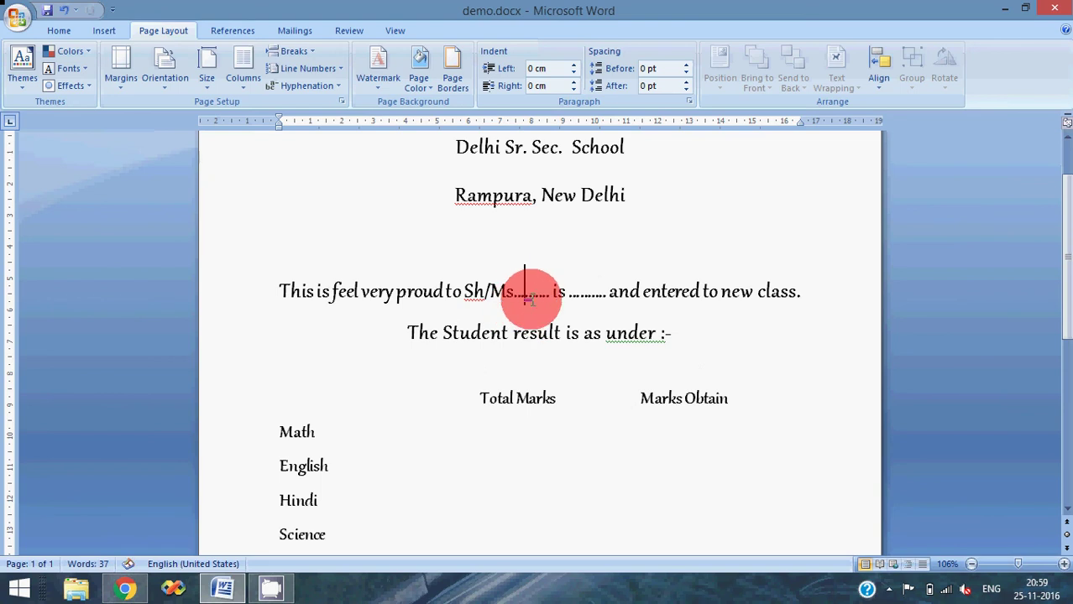
left_click(591, 290)
scroll(587, 289, "down", 1)
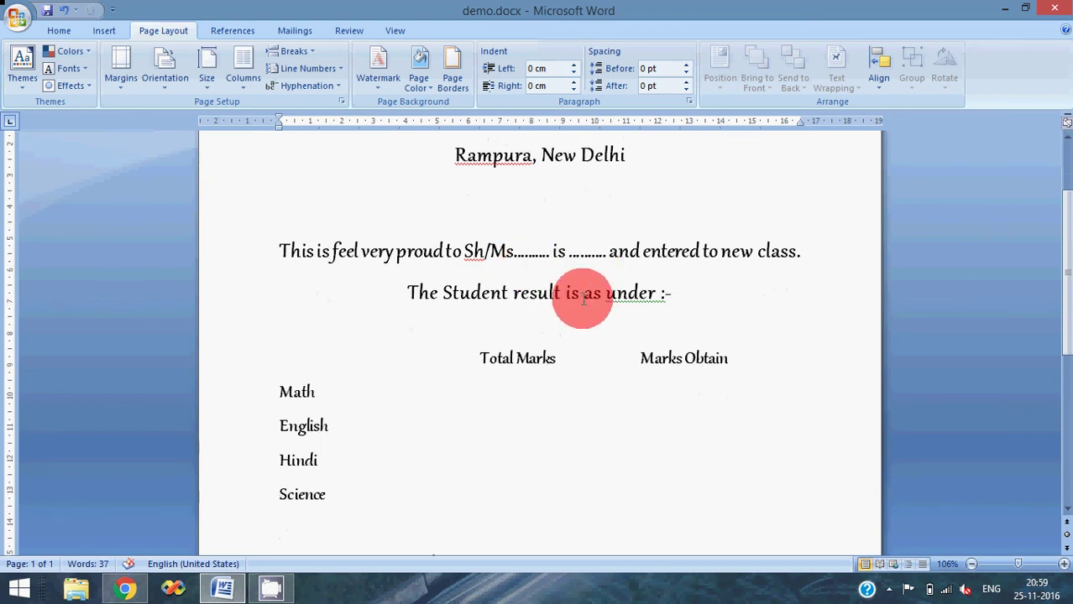
scroll(604, 311, "down", 5)
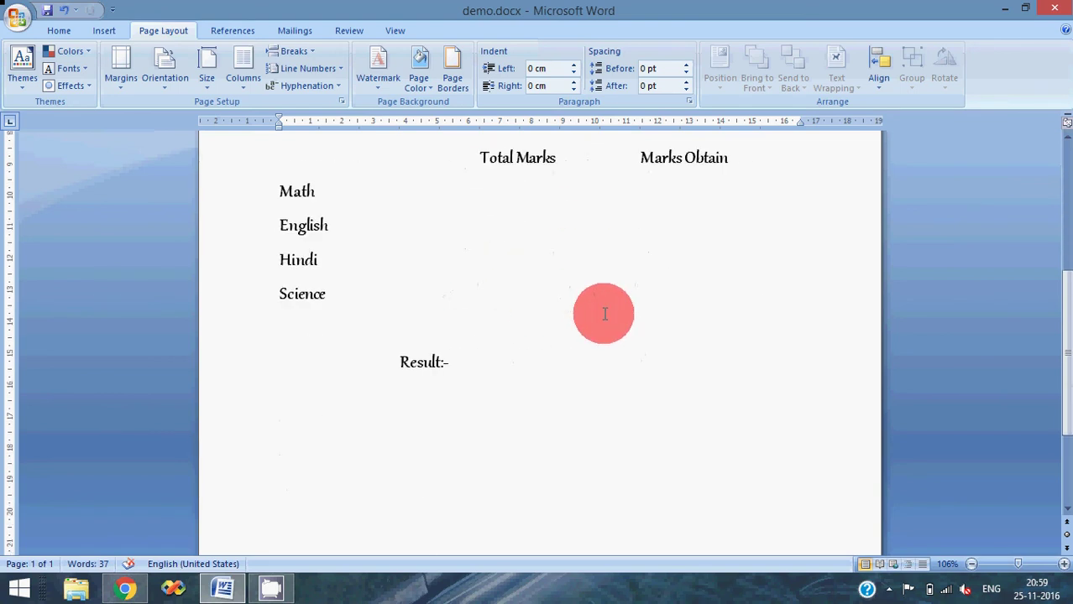
scroll(605, 314, "up", 3)
scroll(599, 313, "down", 4)
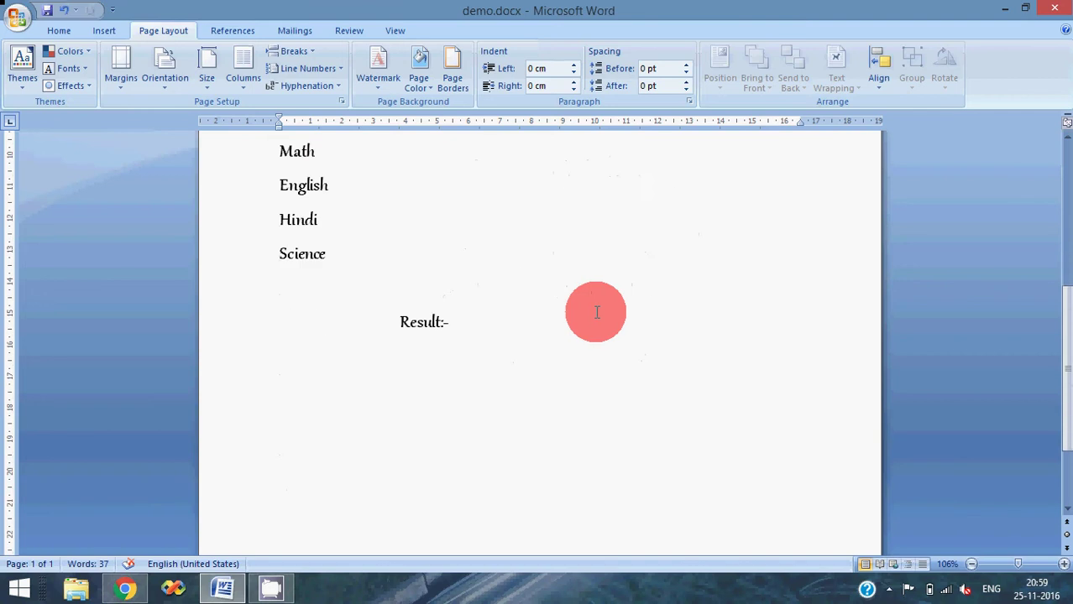
scroll(596, 312, "up", 5)
left_click(66, 31)
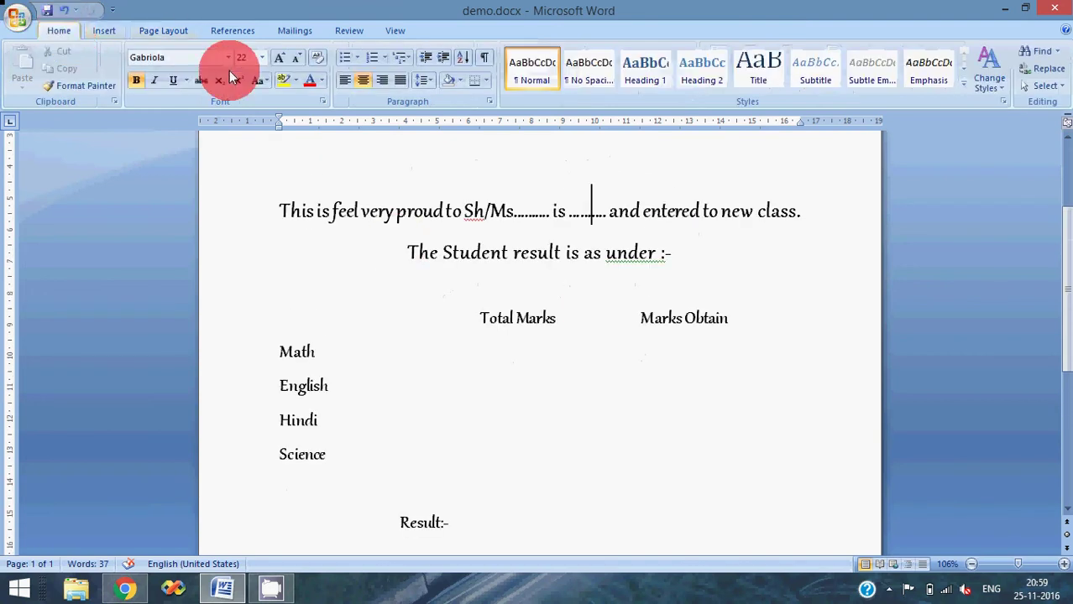
Draw a rounded rectangle around the subject and marks table
left_click(175, 34)
left_click(119, 33)
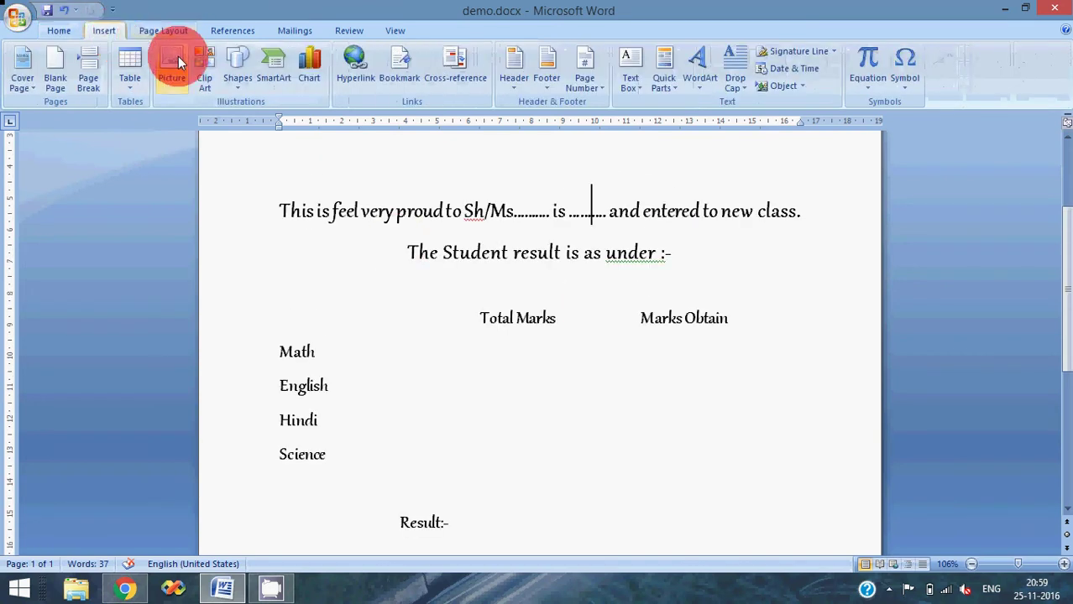
left_click(235, 71)
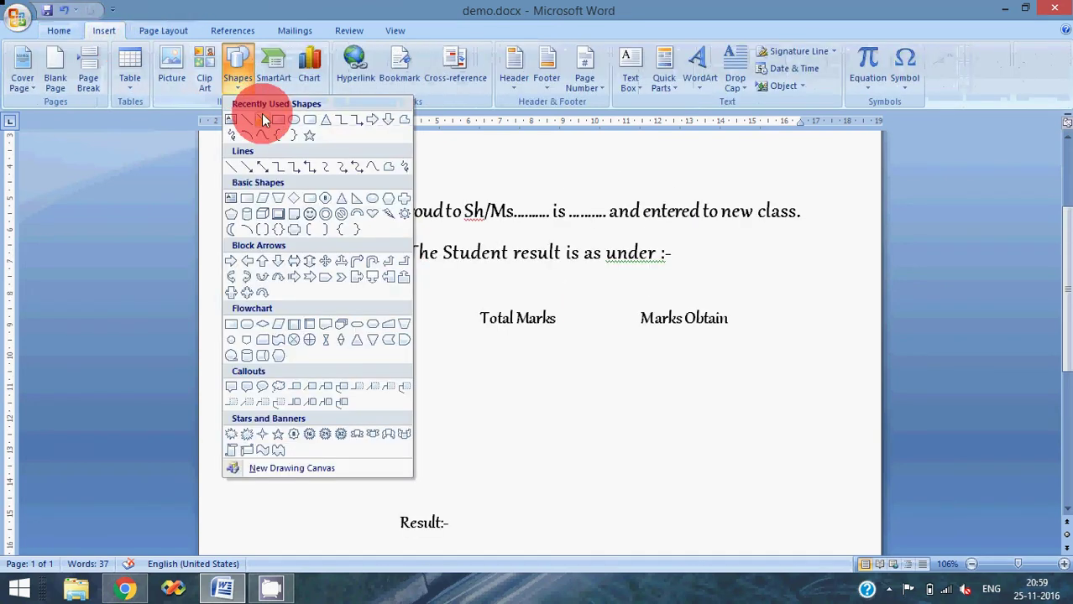
left_click(310, 120)
scroll(297, 275, "down", 1)
mouse_move(258, 255)
left_mouse_down()
mouse_move(713, 541)
mouse_move(827, 387)
left_mouse_up()
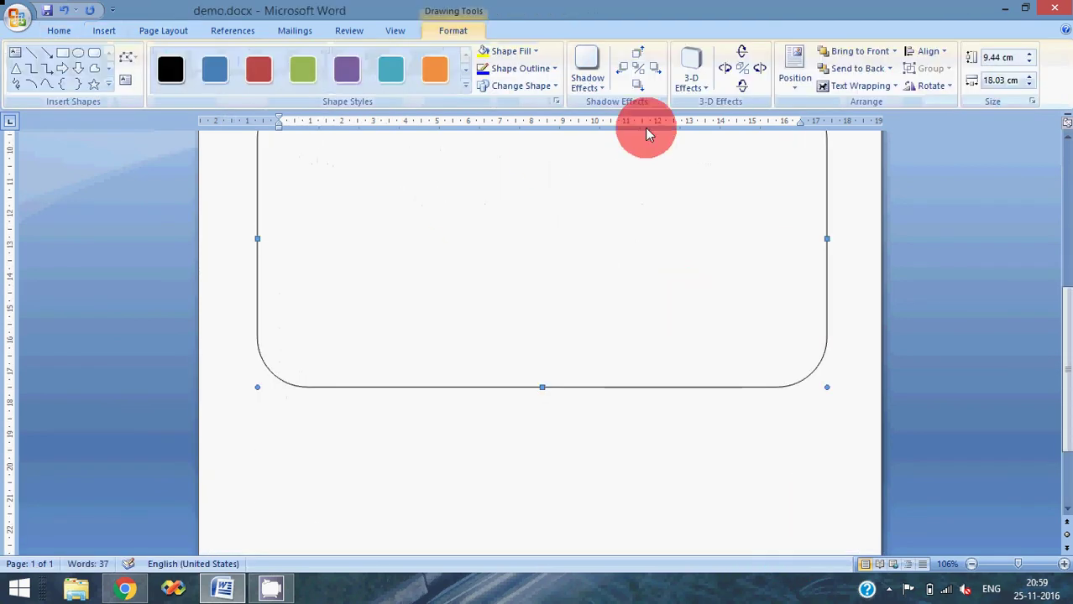
Set the rectangle behind text and give it a light blue gradient shape style
left_click(858, 86)
left_click(868, 160)
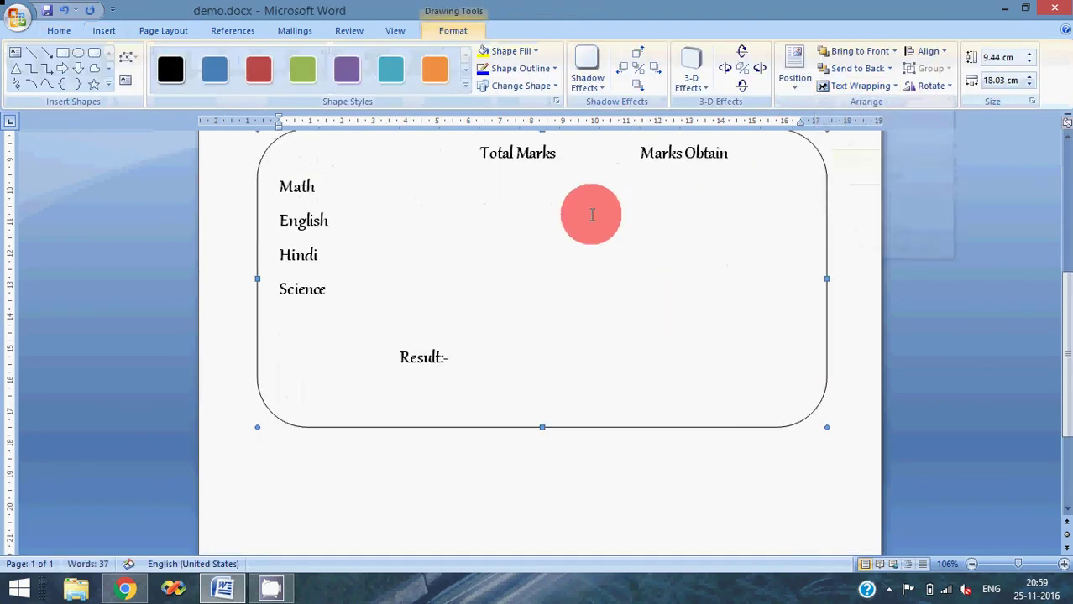
left_click(466, 84)
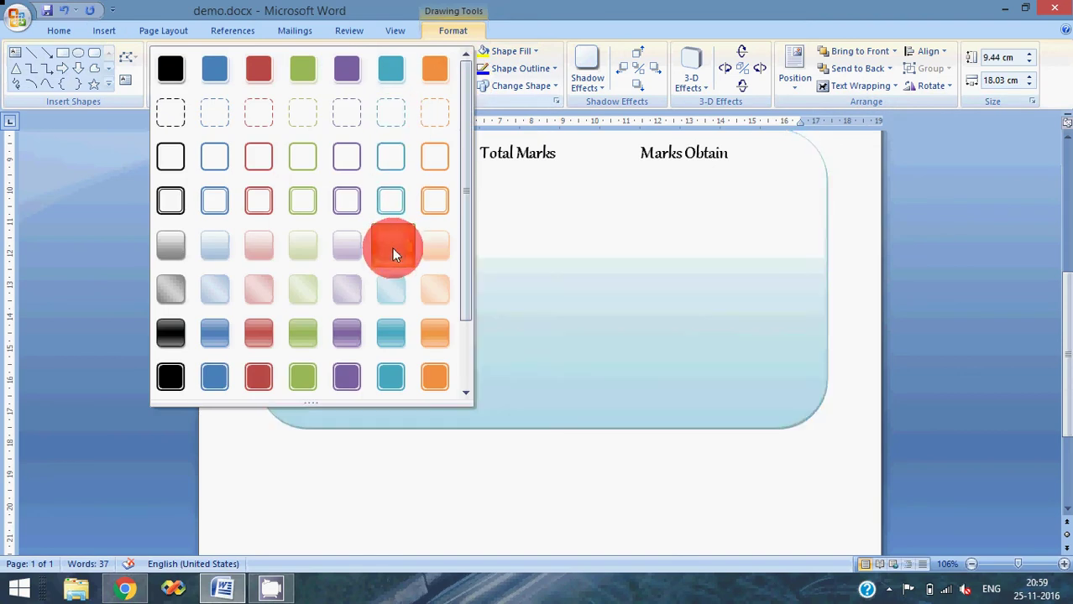
left_click(392, 245)
scroll(559, 337, "up", 3)
scroll(560, 336, "up", 2)
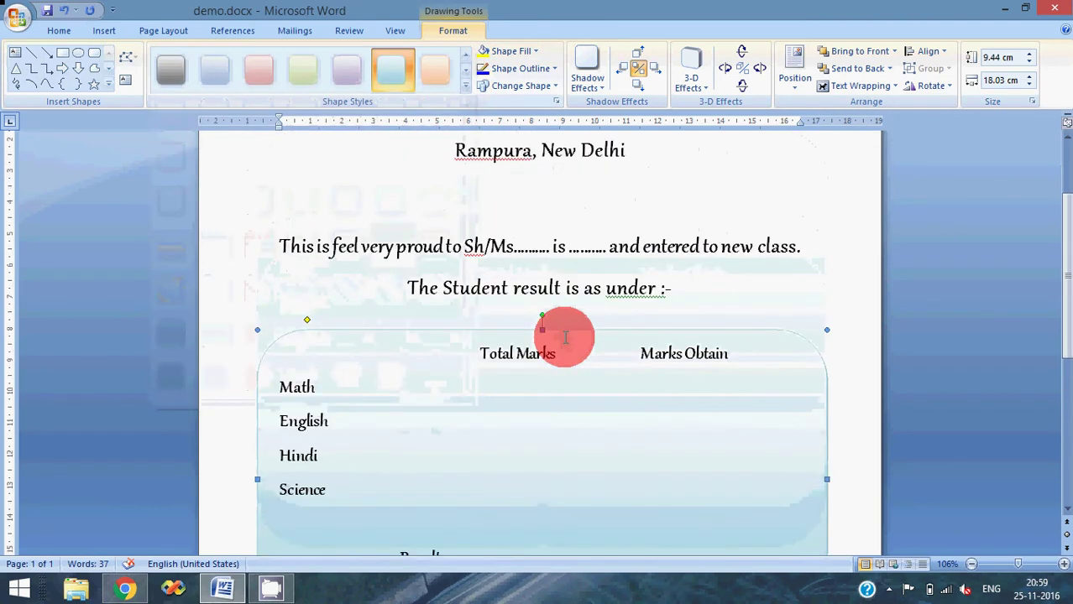
scroll(560, 336, "up", 2)
scroll(560, 336, "up", 1)
left_click(376, 178)
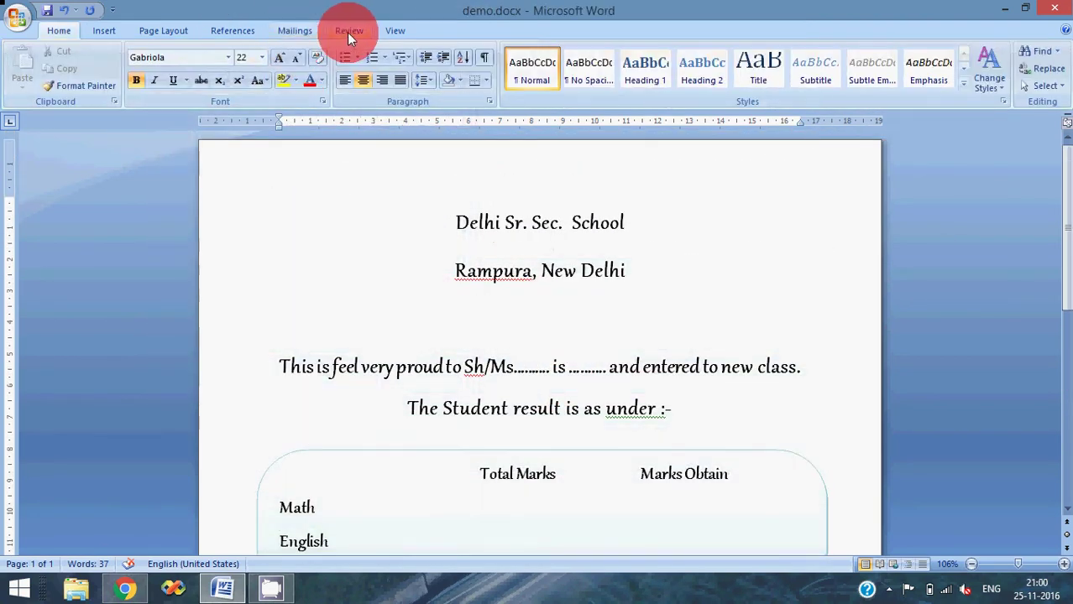
Choose orange from the Page Layout Page Color palette and scroll to check the page
left_click(346, 32)
left_click(398, 35)
left_click(282, 30)
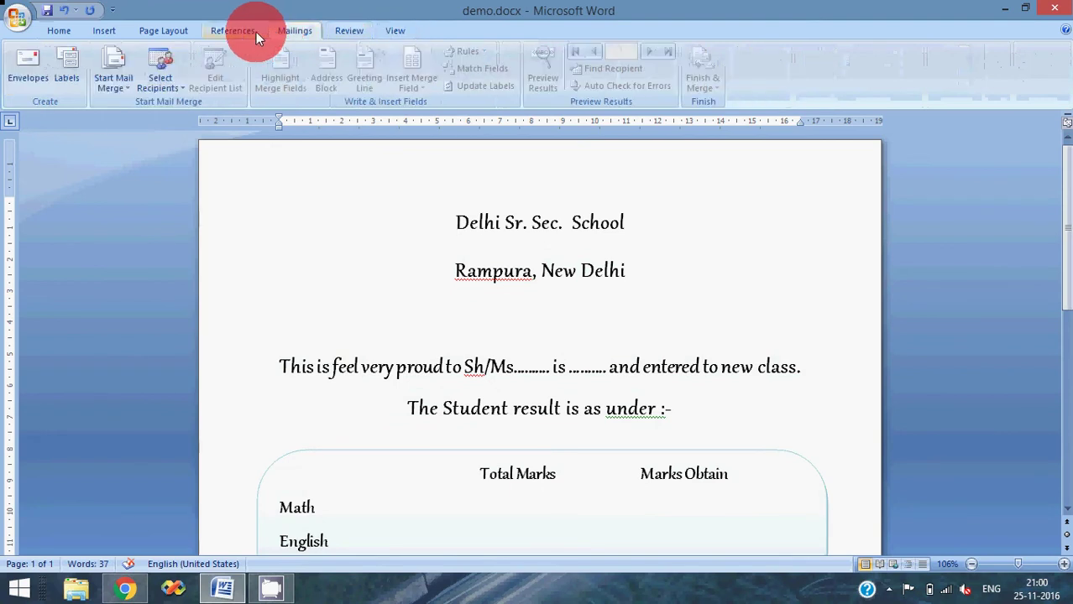
left_click(233, 30)
left_click(160, 31)
left_click(425, 86)
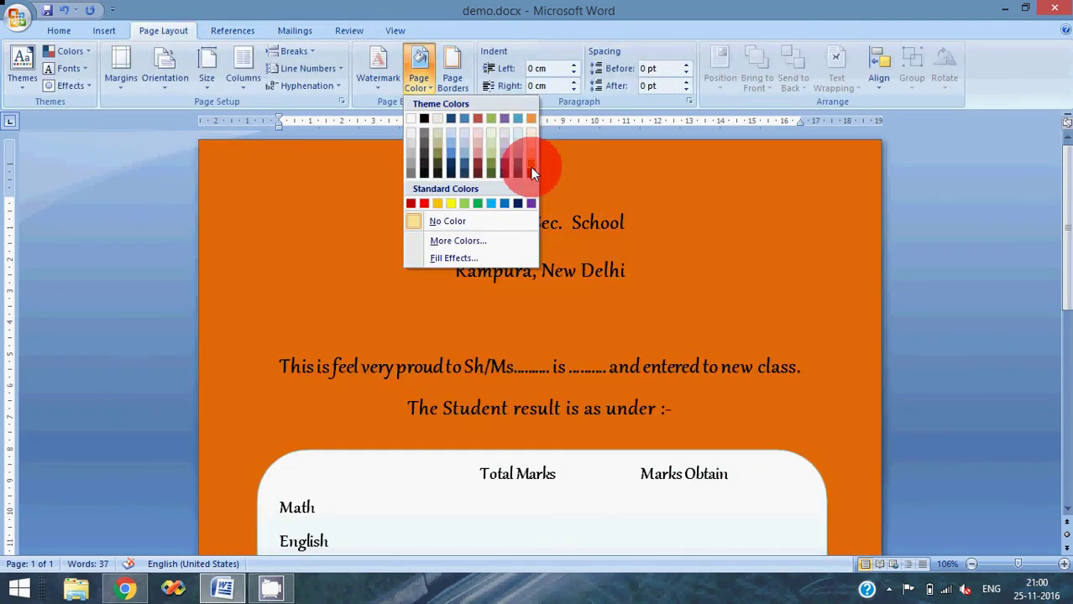
left_click(531, 167)
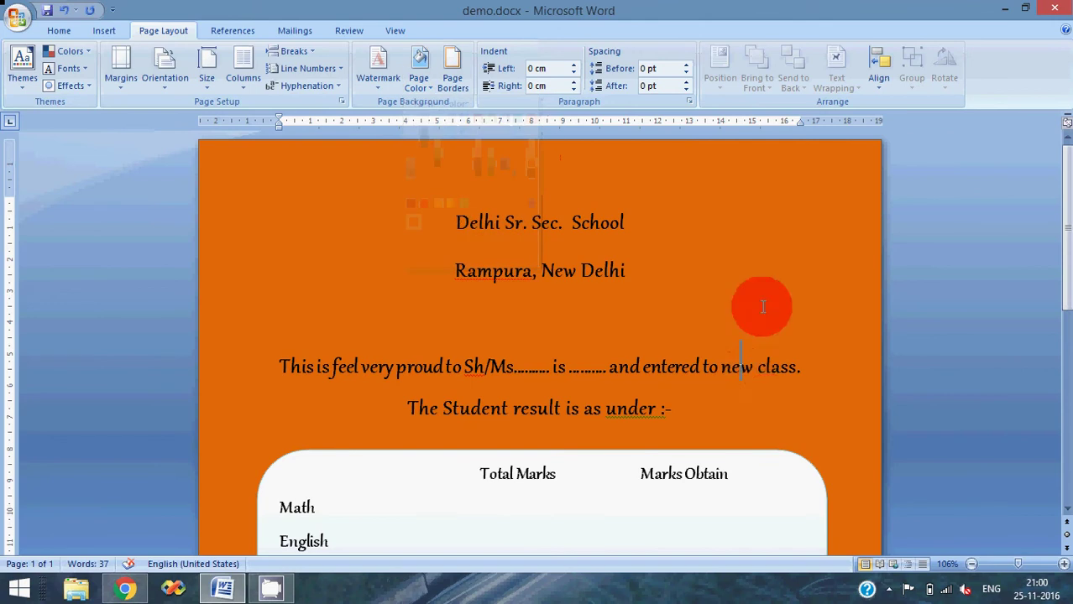
scroll(503, 237, "down", 6)
scroll(506, 278, "down", 3)
scroll(509, 280, "down", 2)
scroll(510, 293, "up", 6)
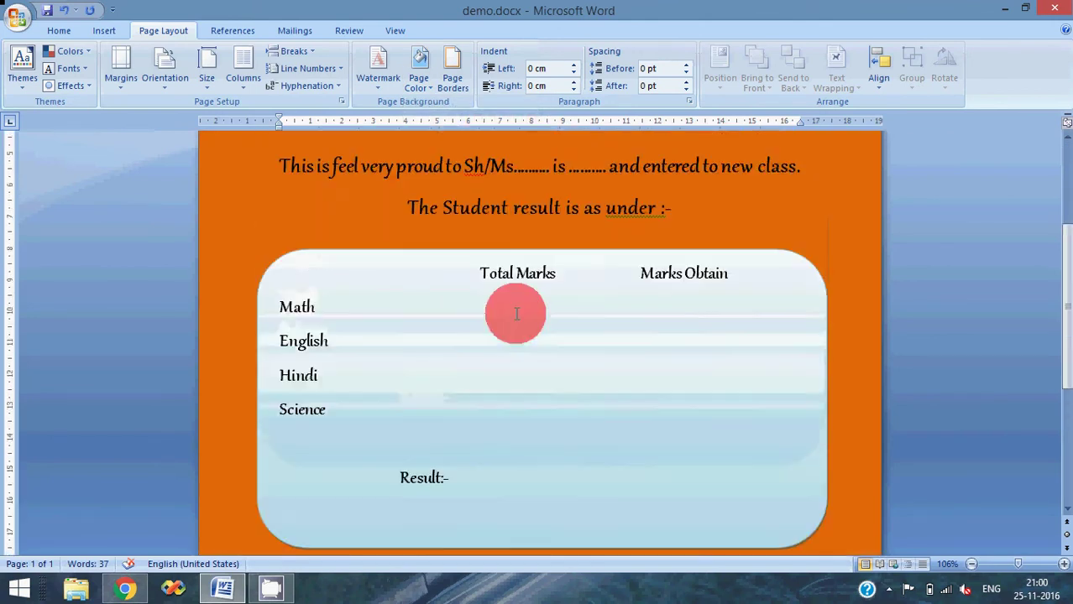
scroll(503, 302, "up", 4)
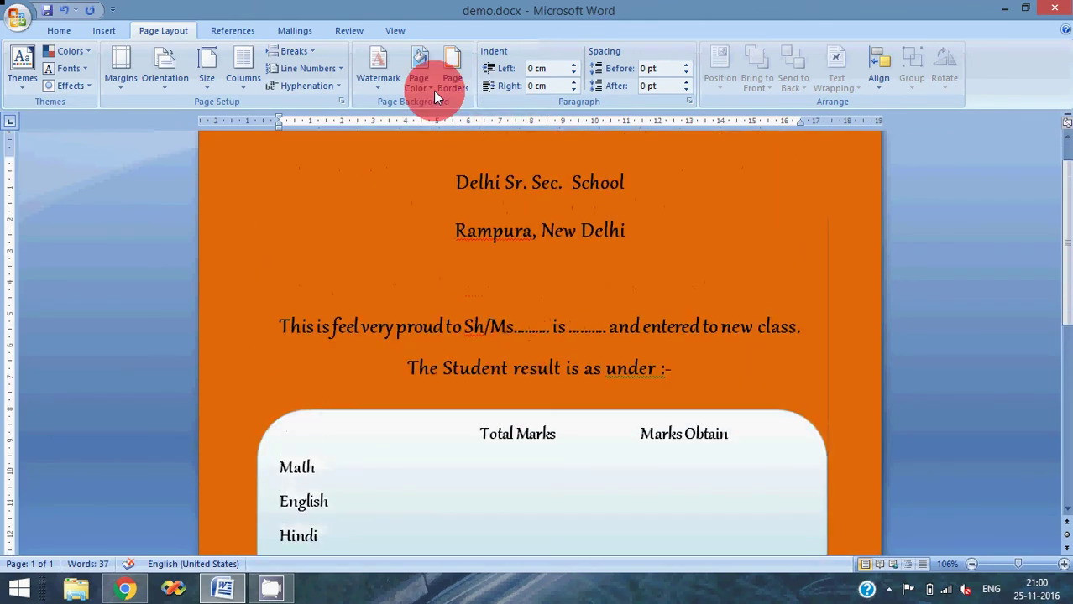
Use the existing list demo.xlsx from the Desktop, table Sheet1$, as the letter's recipients
left_click(301, 34)
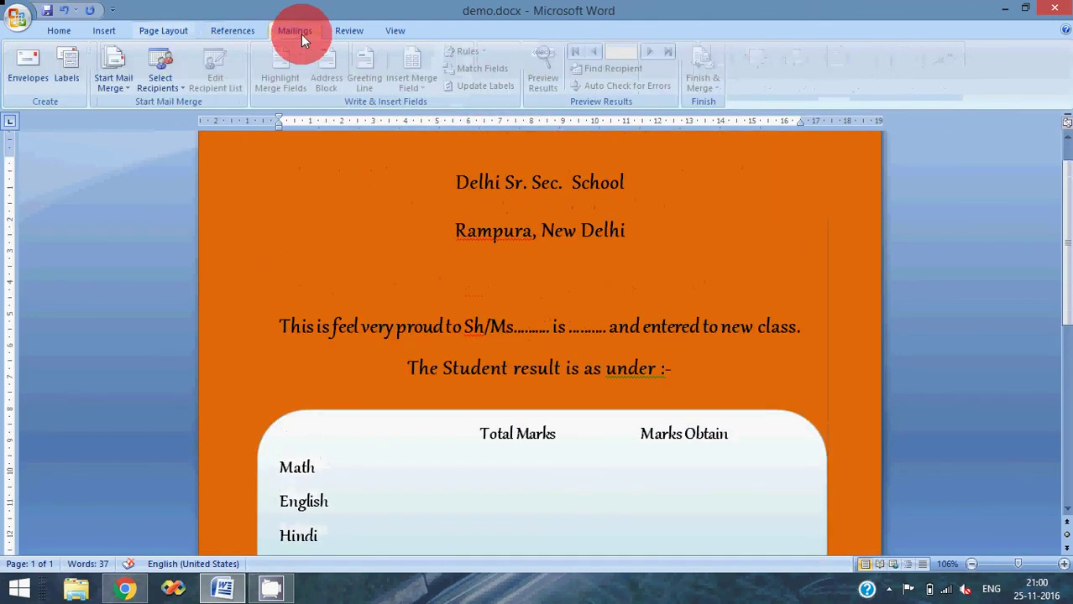
left_click(171, 89)
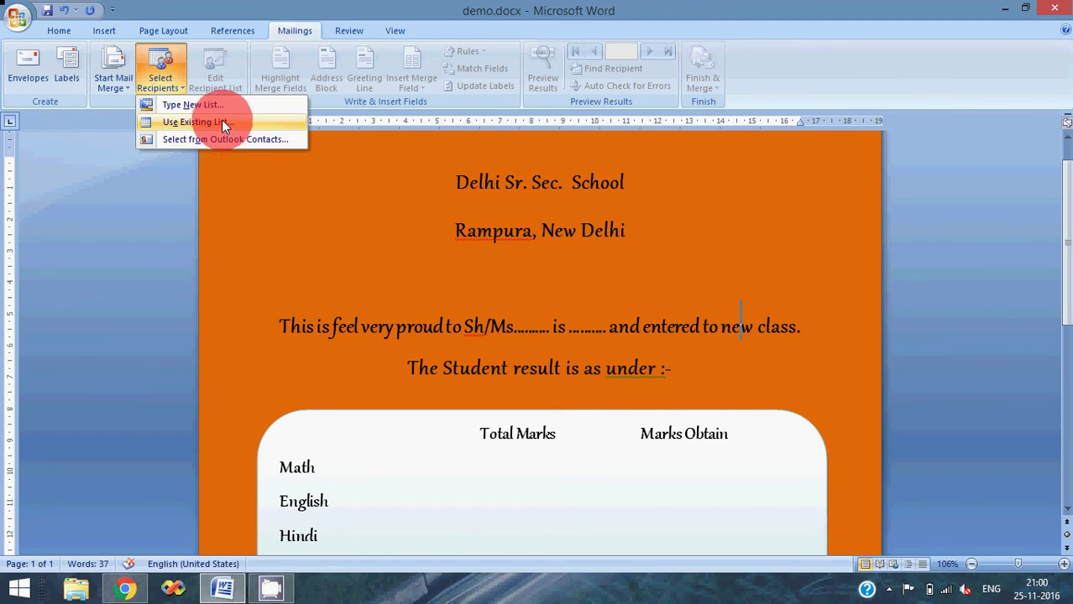
left_click(222, 122)
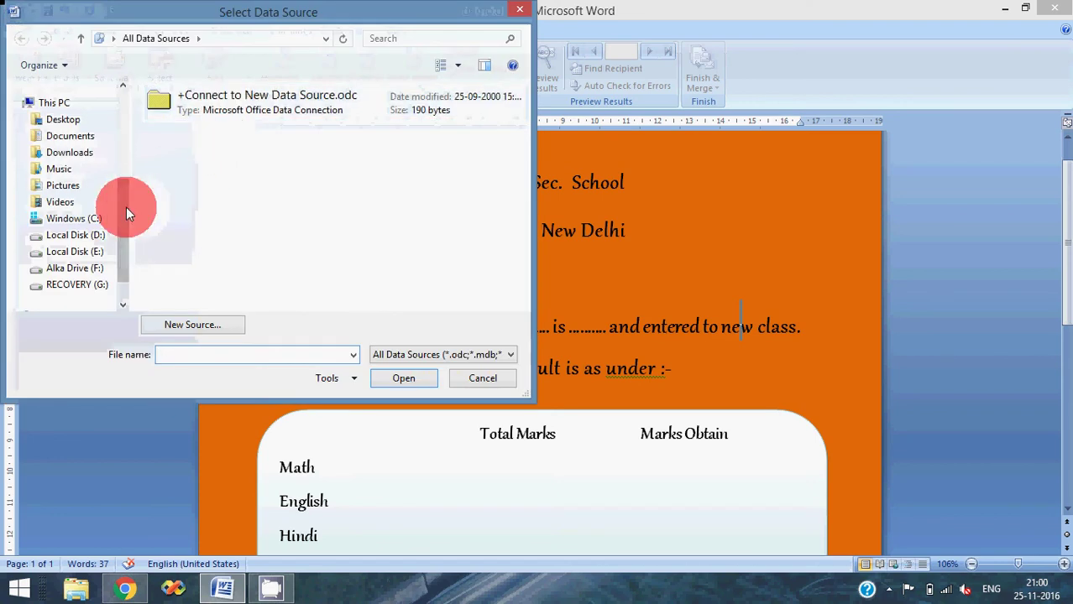
mouse_move(126, 208)
left_mouse_down()
mouse_move(121, 139)
mouse_move(121, 153)
left_mouse_up()
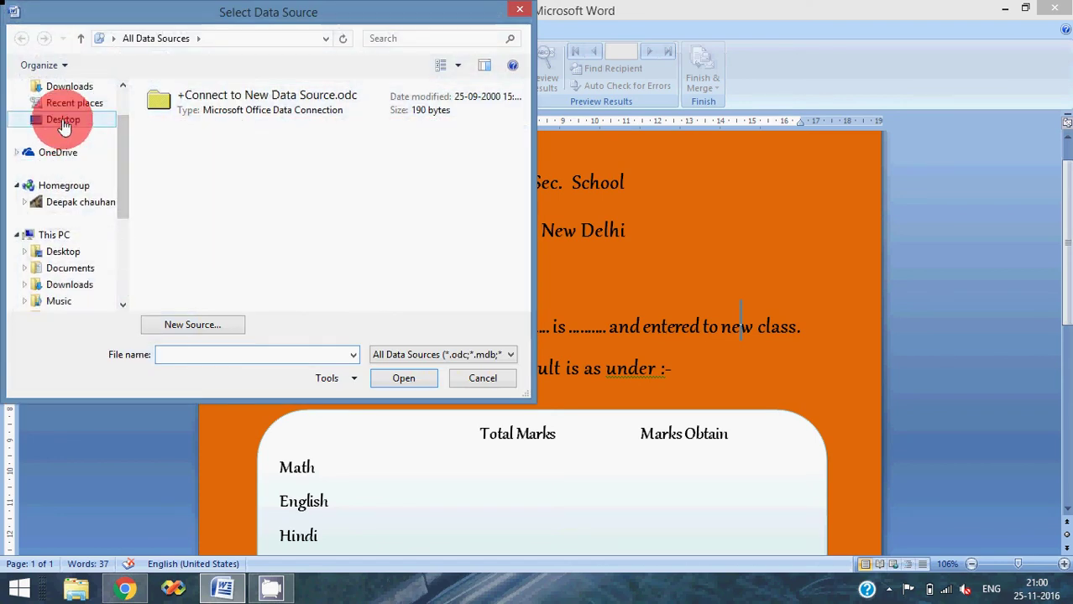
left_click(63, 119)
left_click_drag(523, 147, 523, 265)
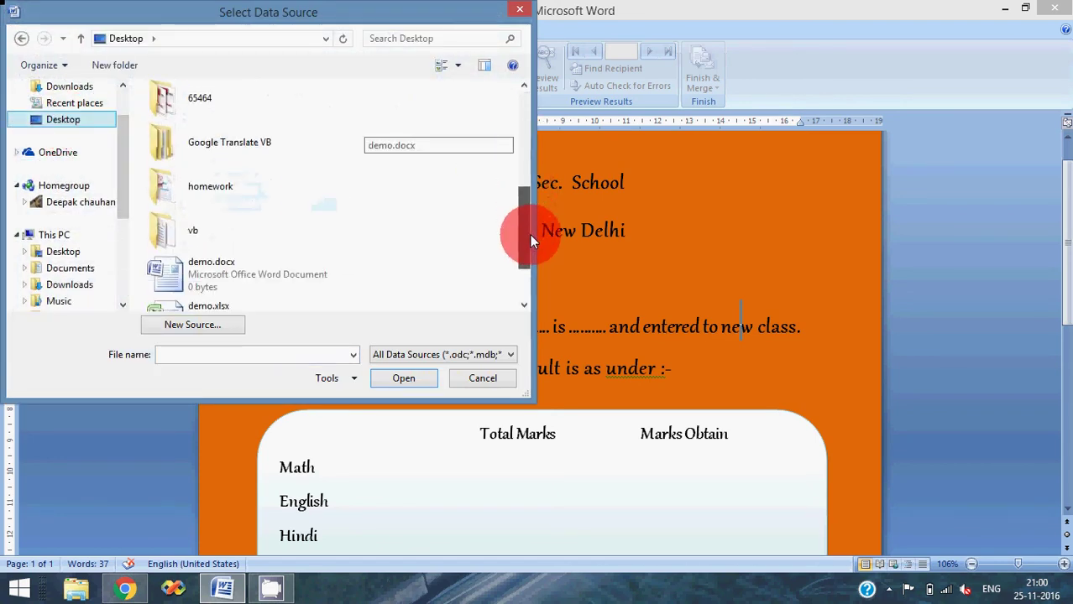
double_click(216, 242)
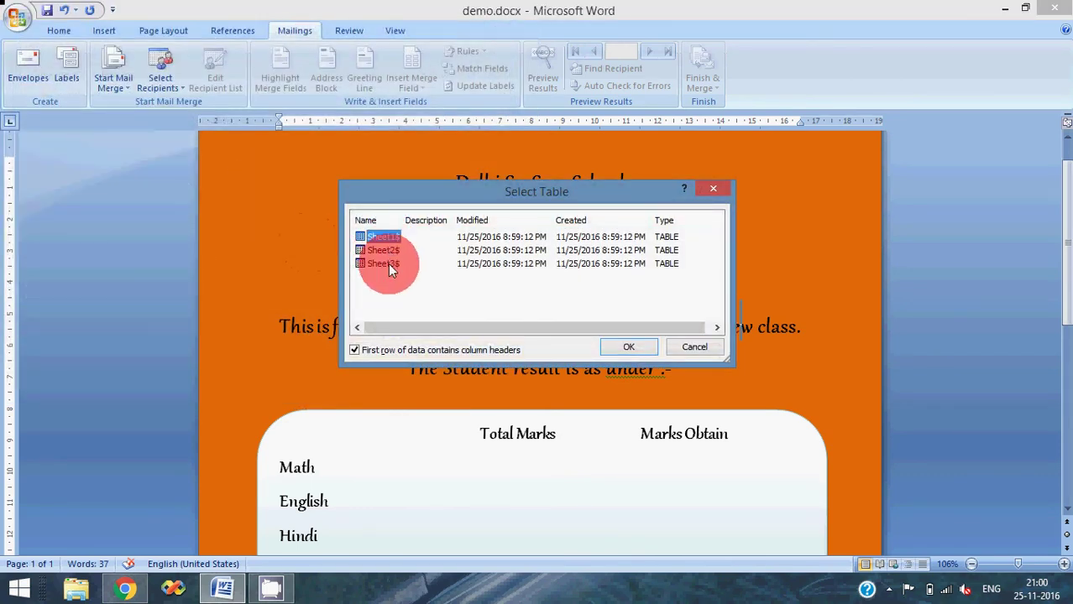
left_click(627, 347)
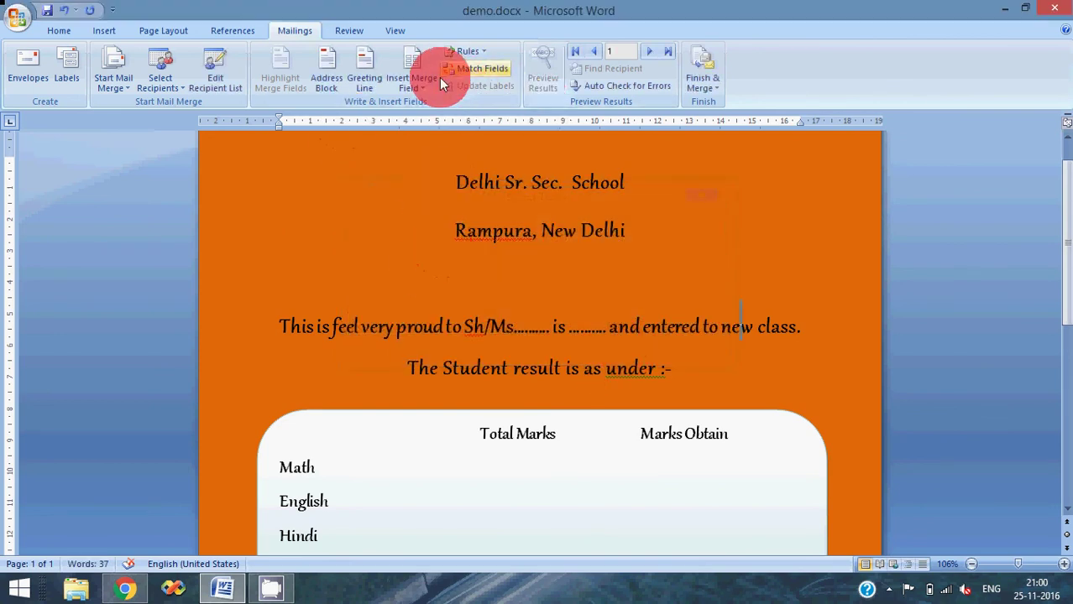
Replace the blank after Sh/Ms with «Name» and the dots after is with «Result»
double_click(538, 327)
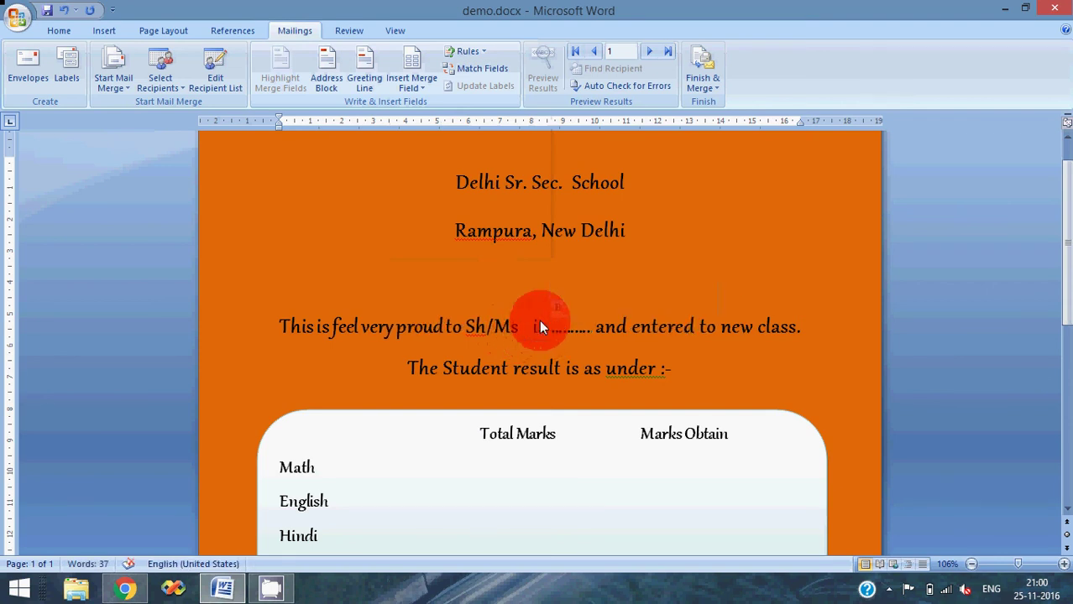
left_click(415, 84)
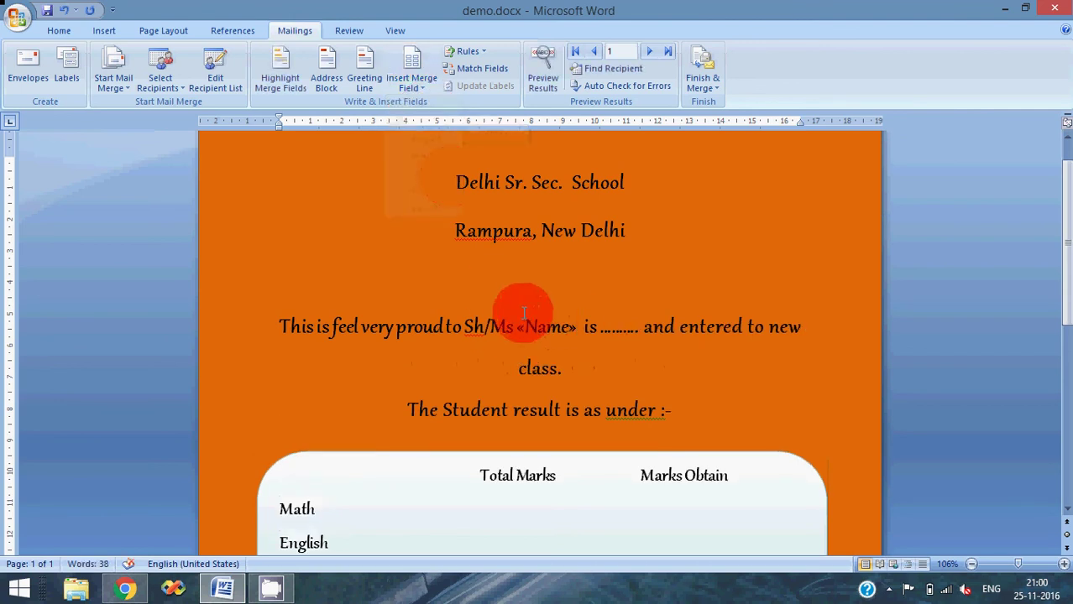
mouse_move(623, 331)
left_mouse_down()
mouse_move(602, 332)
mouse_move(627, 330)
left_mouse_up()
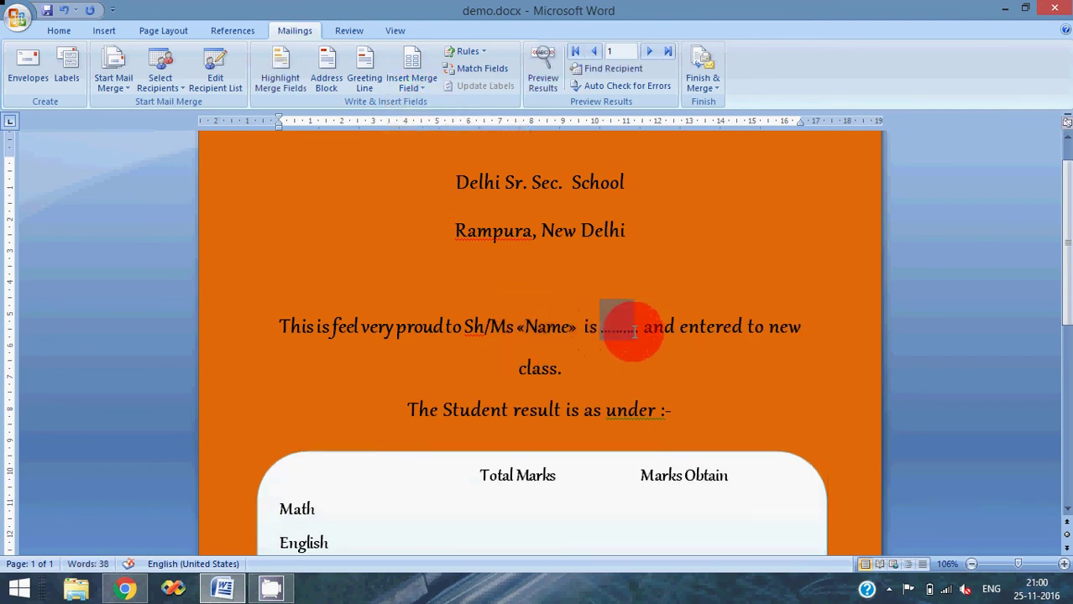
left_click(421, 94)
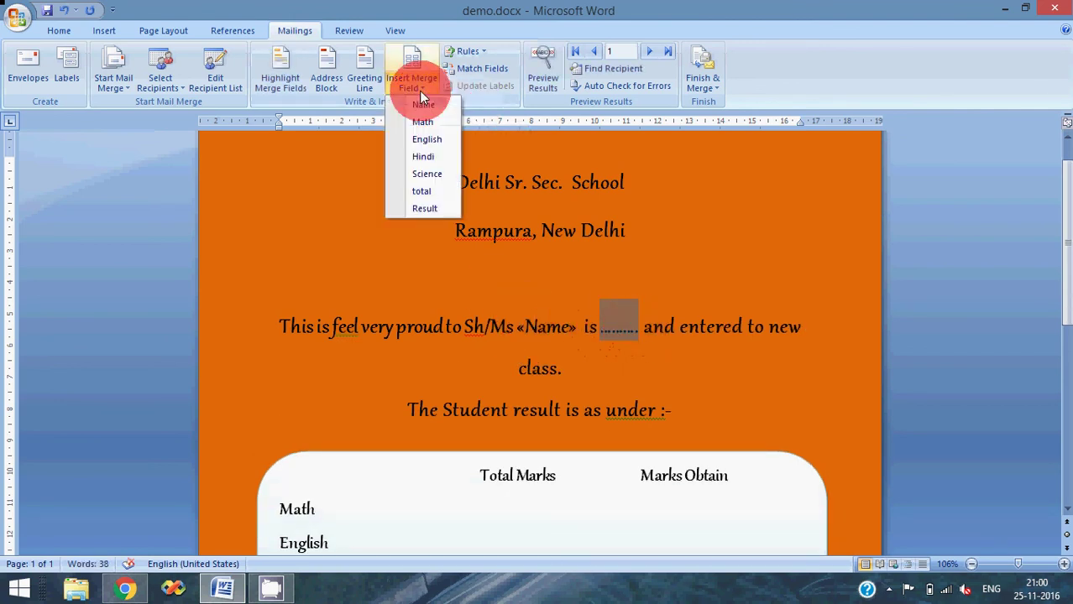
left_click(448, 210)
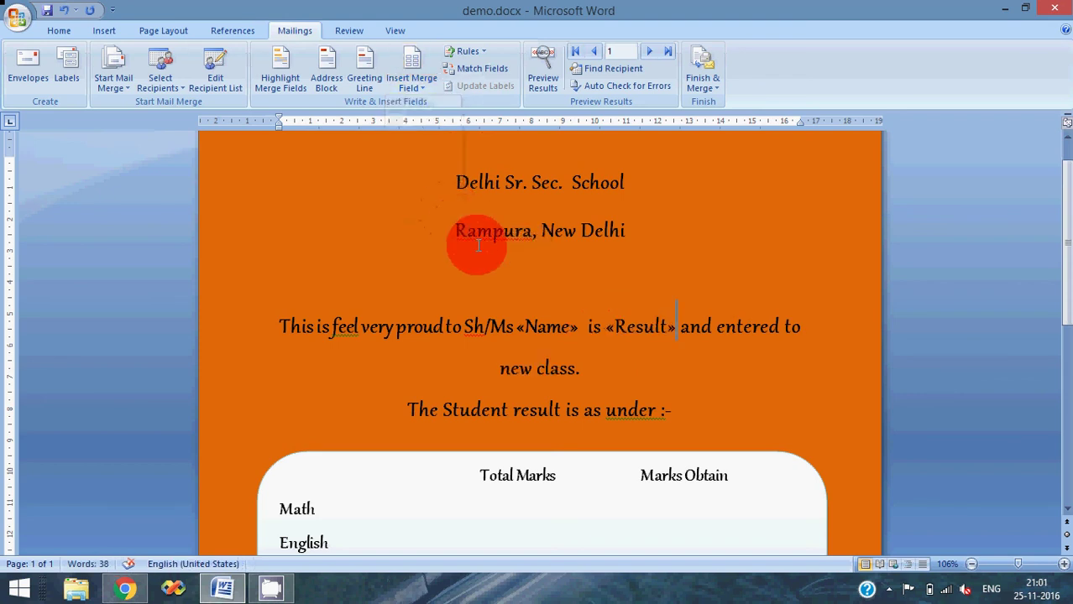
scroll(478, 245, "down", 2)
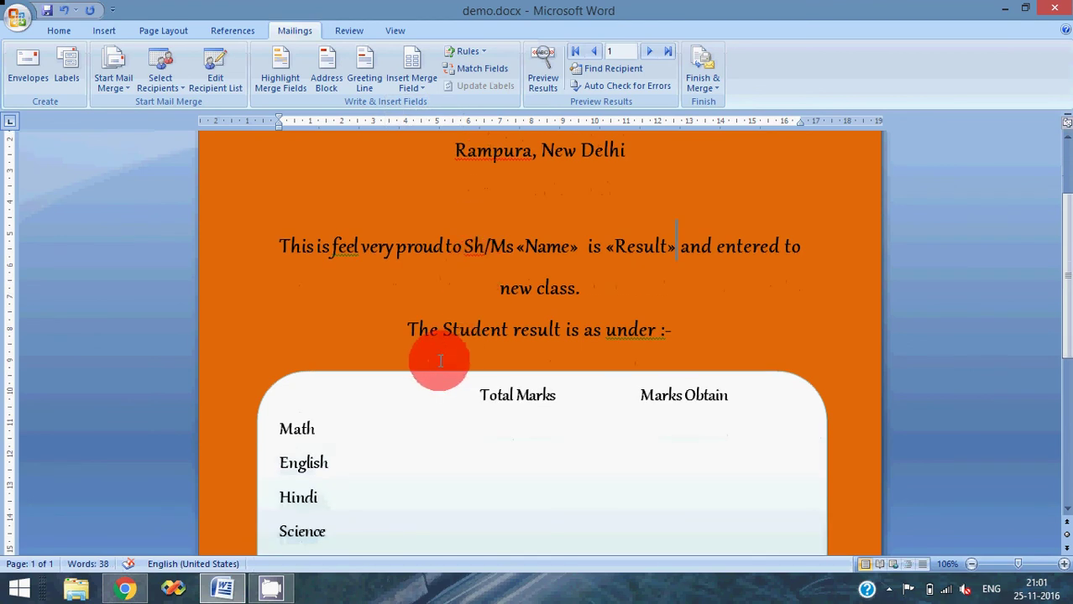
Insert the «Math» field in the Math row and remove the stray space before it
left_click(393, 395)
left_click(508, 428)
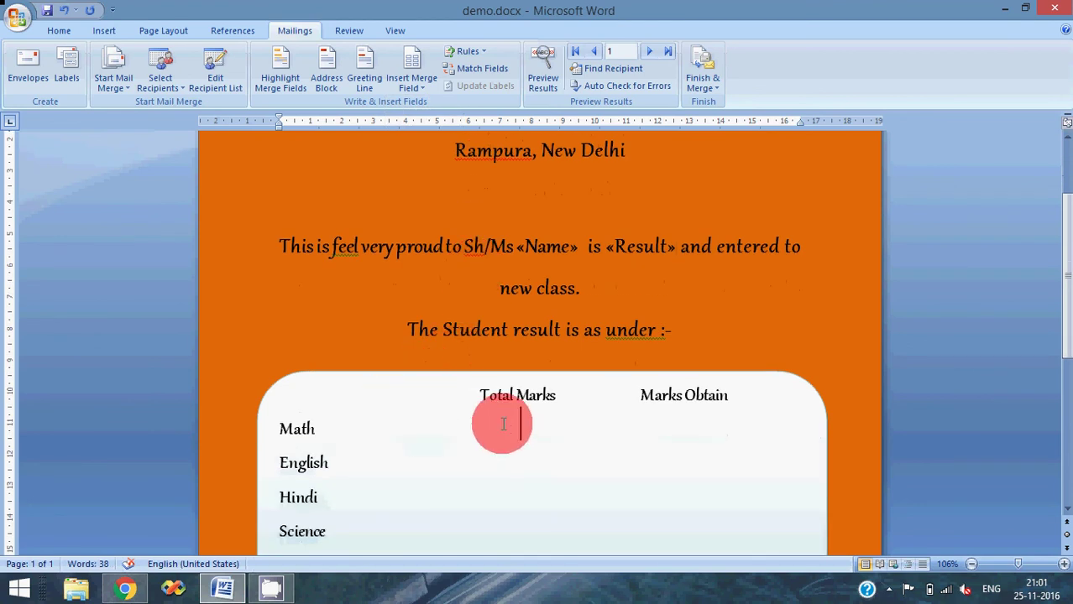
left_click(388, 84)
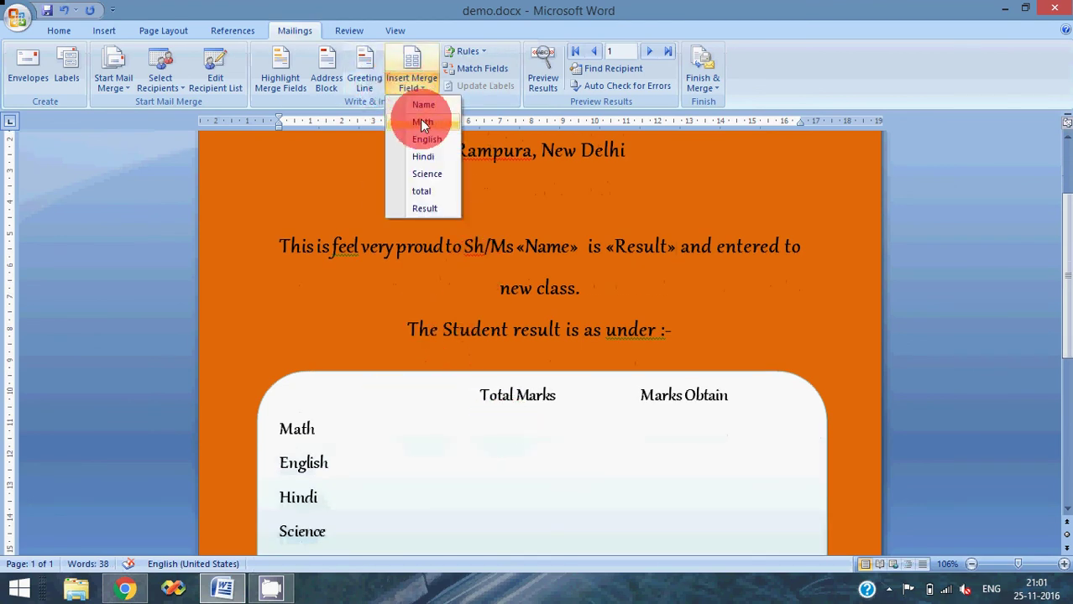
left_click(422, 121)
left_click(511, 430)
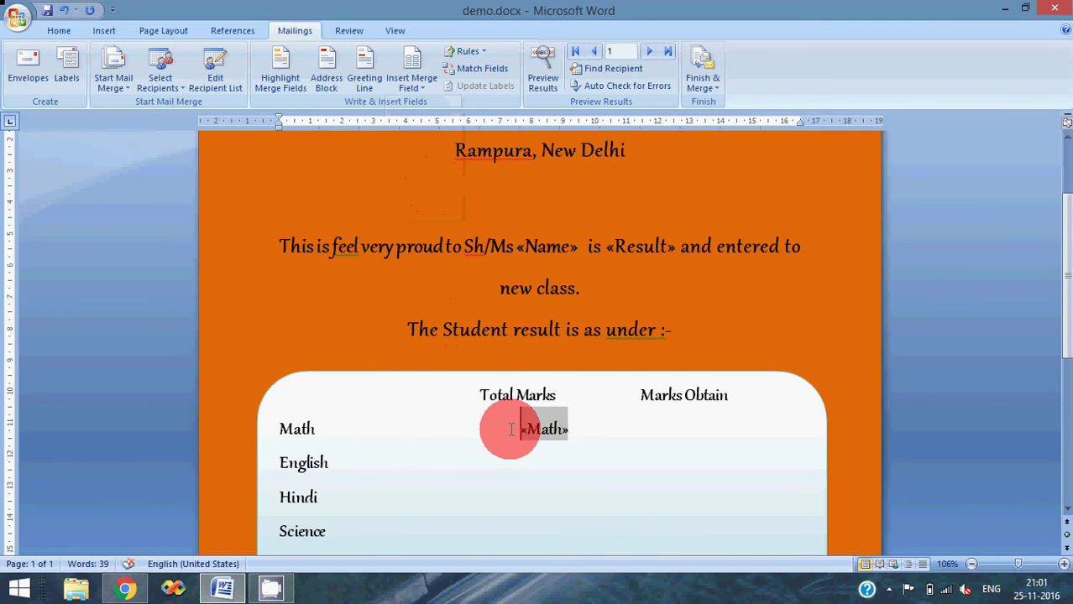
left_click(478, 428)
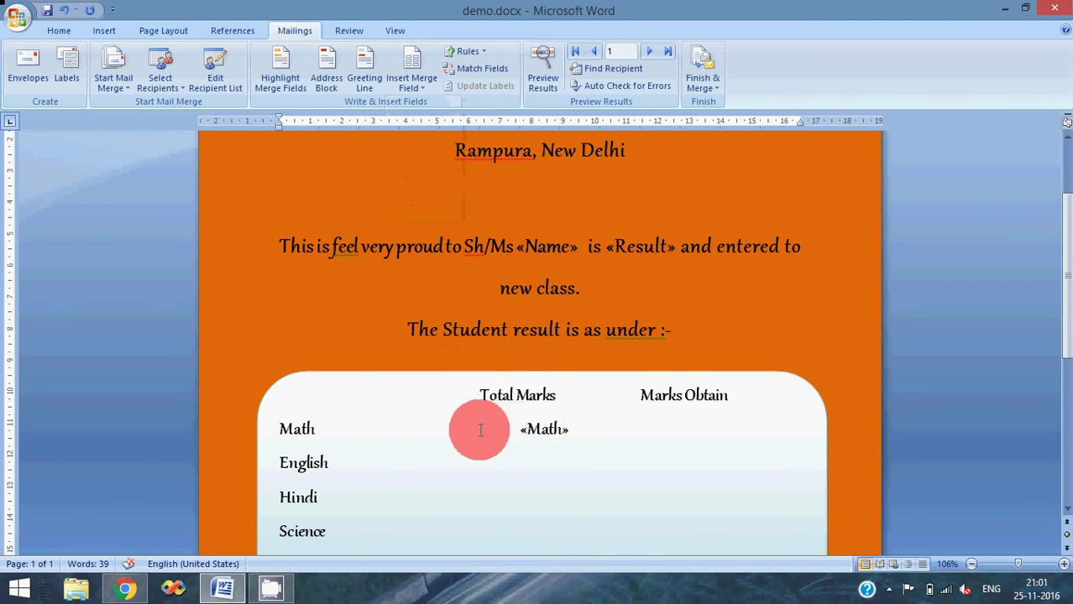
key("Delete")
Insert «English», «Hindi» and «Science» merge fields in their subject rows
left_click(479, 463)
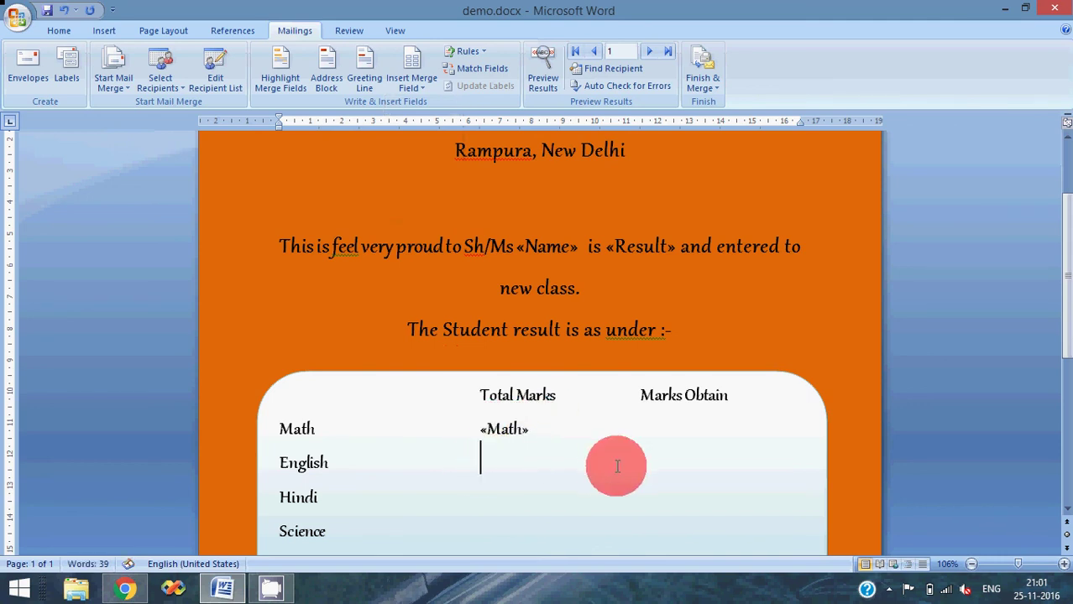
left_click(411, 81)
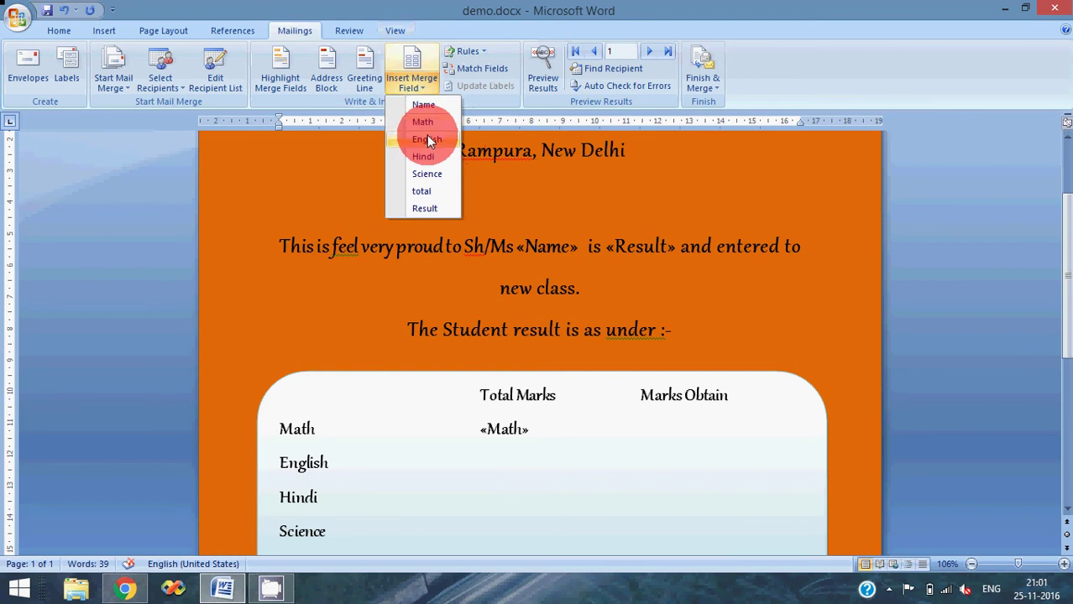
left_click(427, 140)
left_click(480, 496)
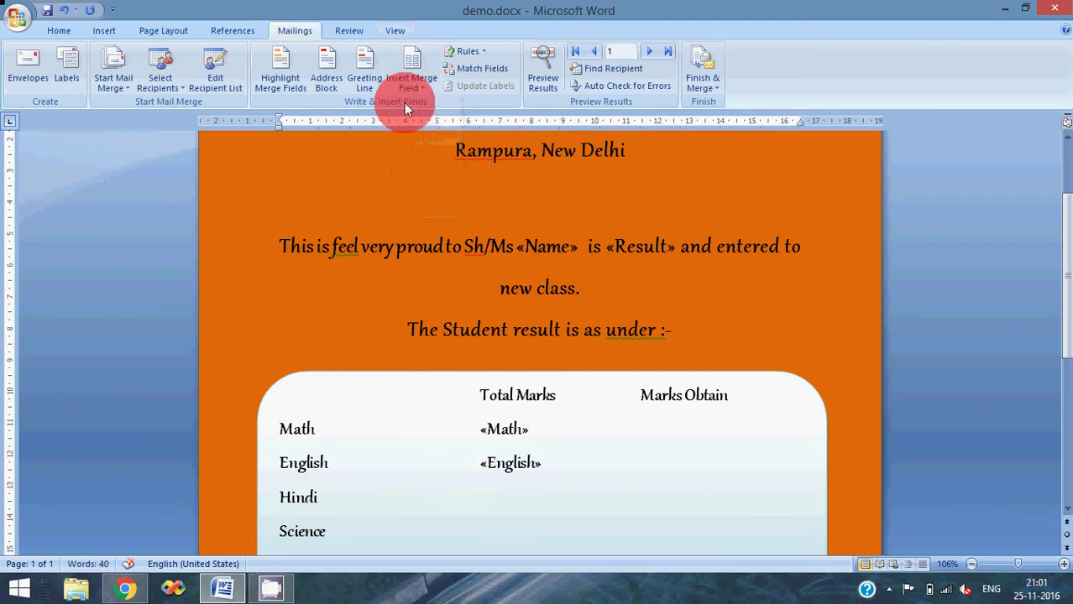
left_click(411, 82)
left_click(423, 156)
scroll(463, 424, "down", 2)
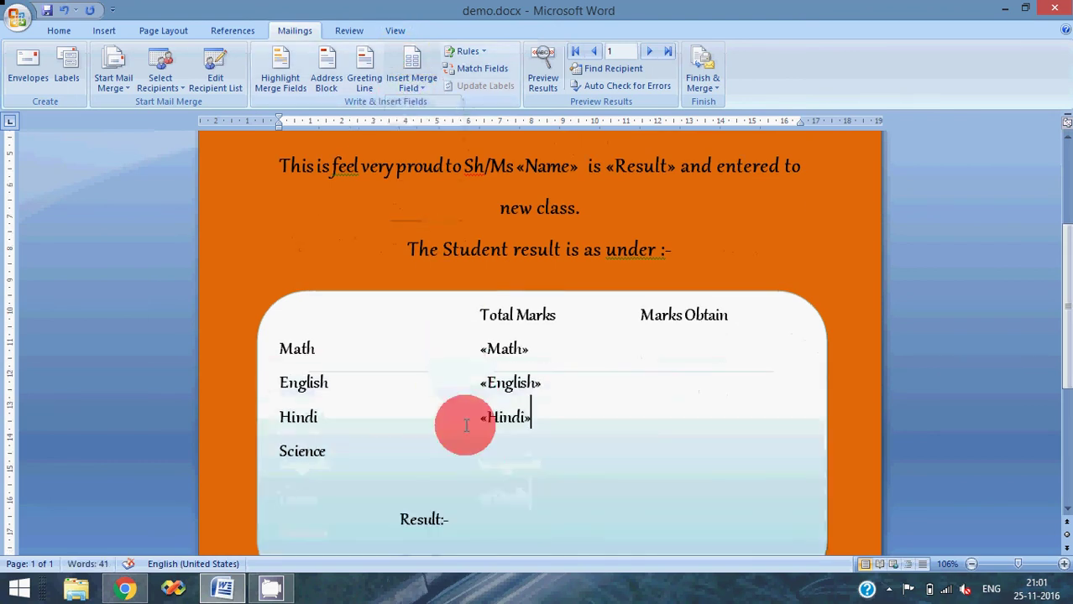
left_click(424, 91)
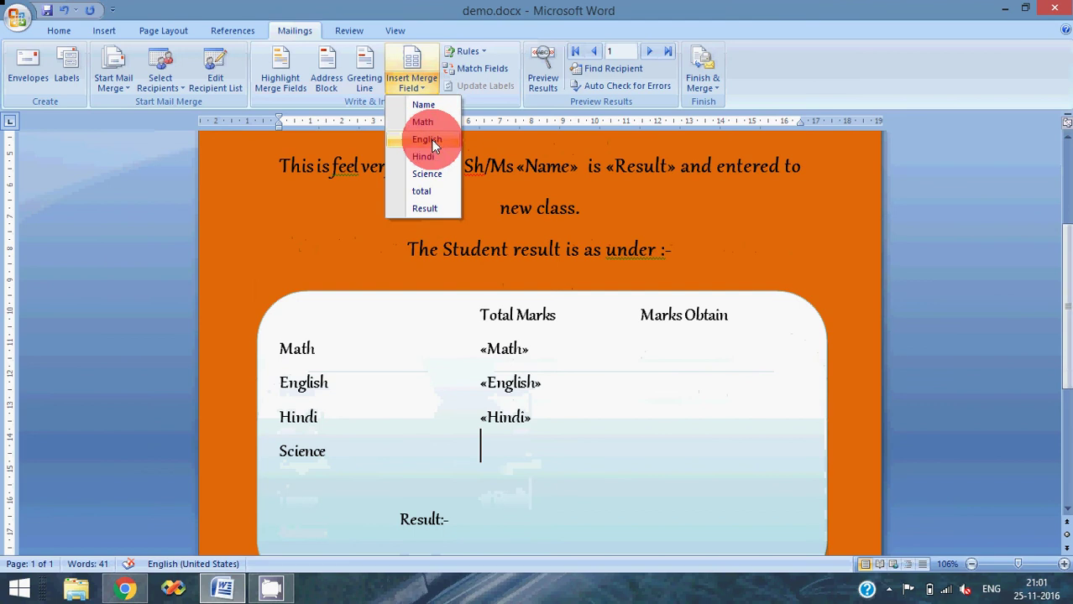
left_click(432, 173)
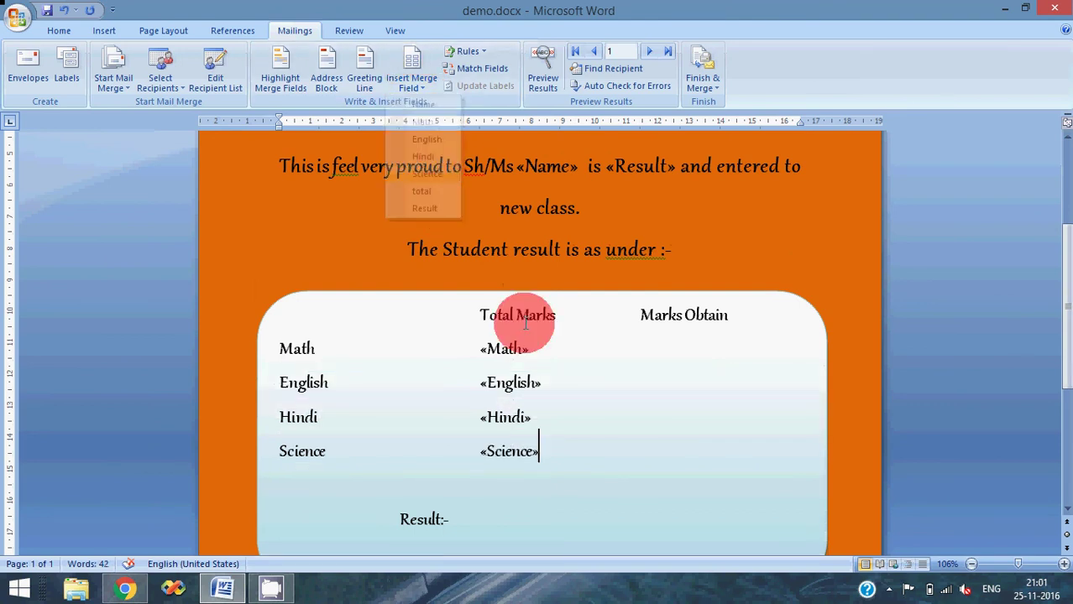
left_click(416, 91)
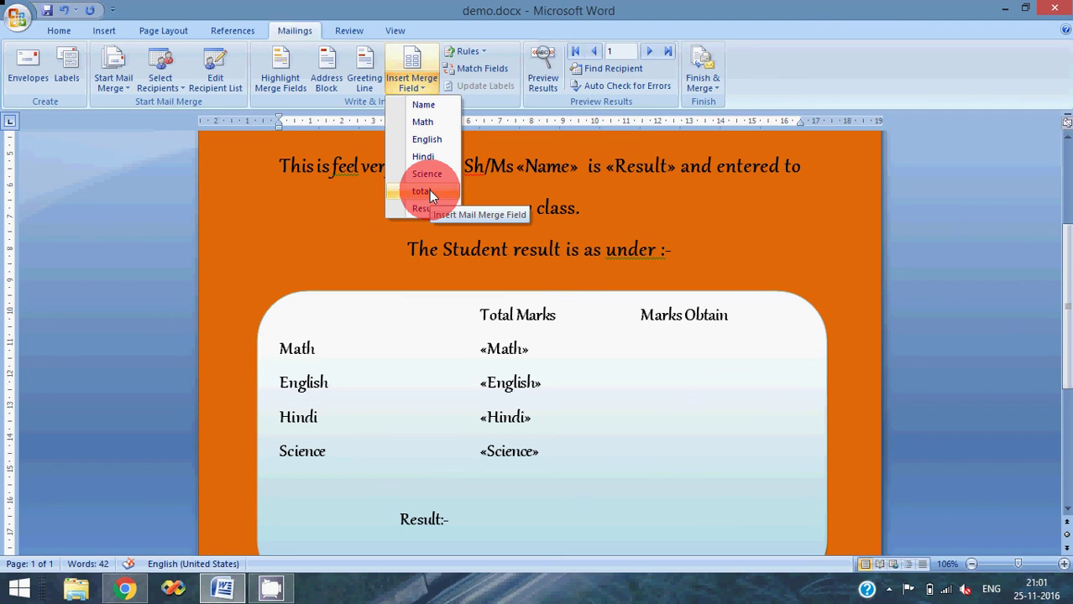
Shift Marks Obtain over the fields column and retype Total Marks as the third heading
left_click(482, 347)
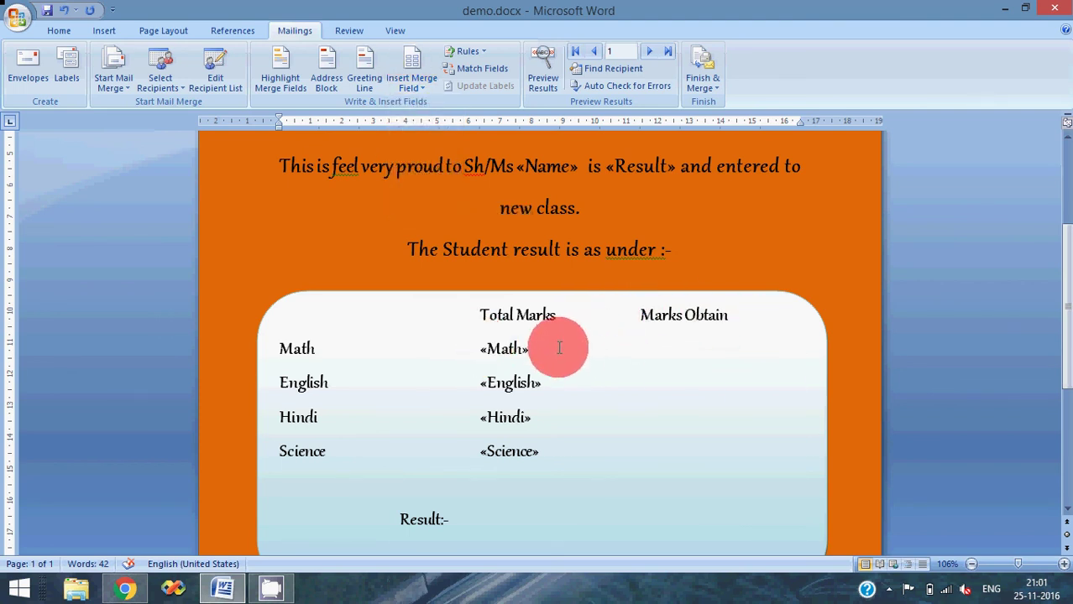
left_click(552, 324)
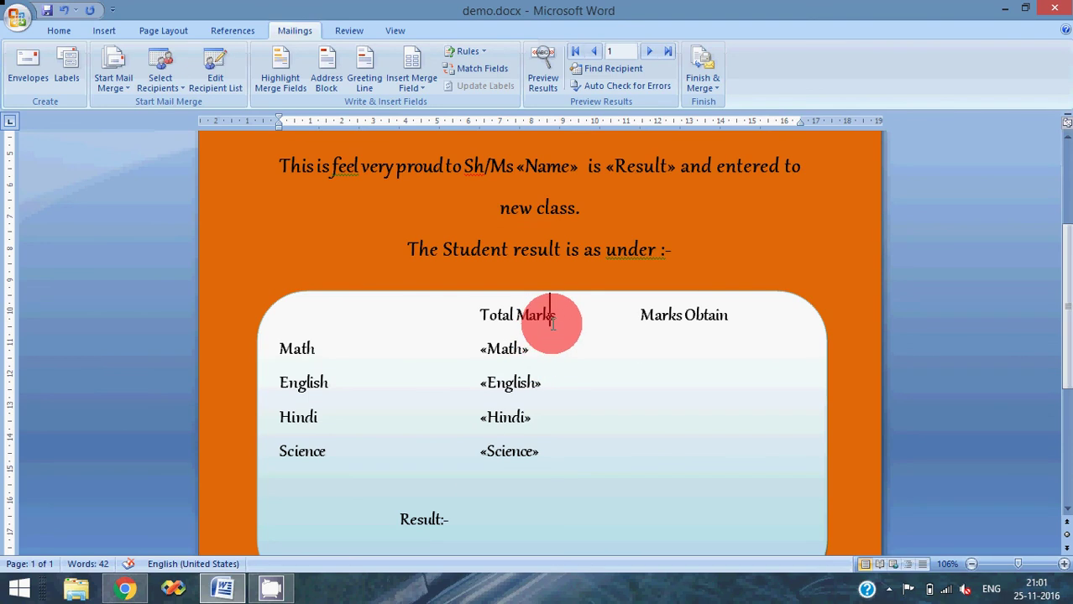
key("BackSpace")
key("BackSpace")
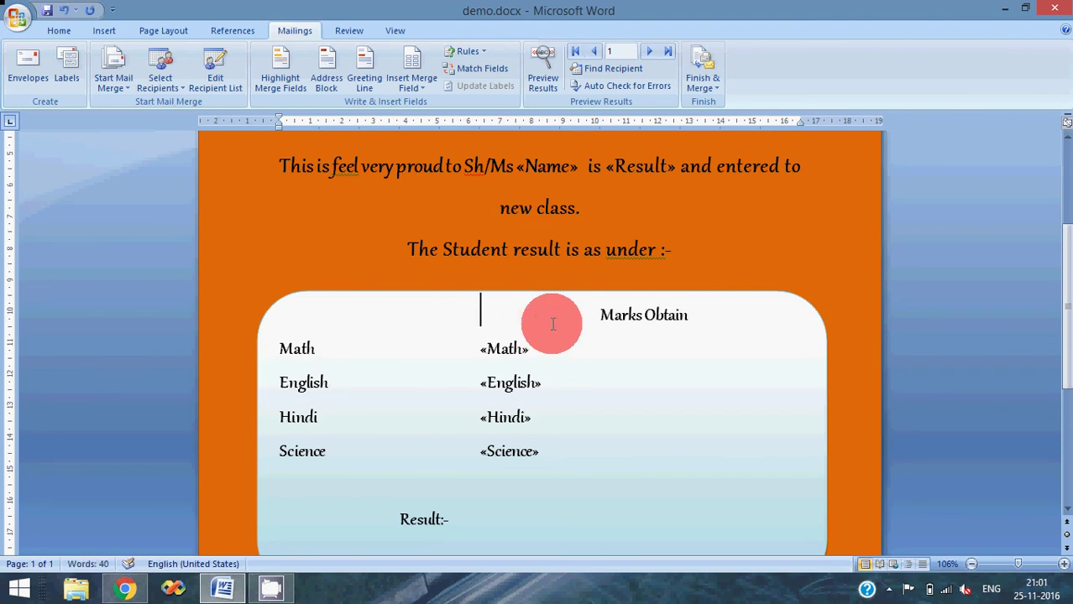
key("BackSpace")
key("BackSpace")
key("BackSpace")
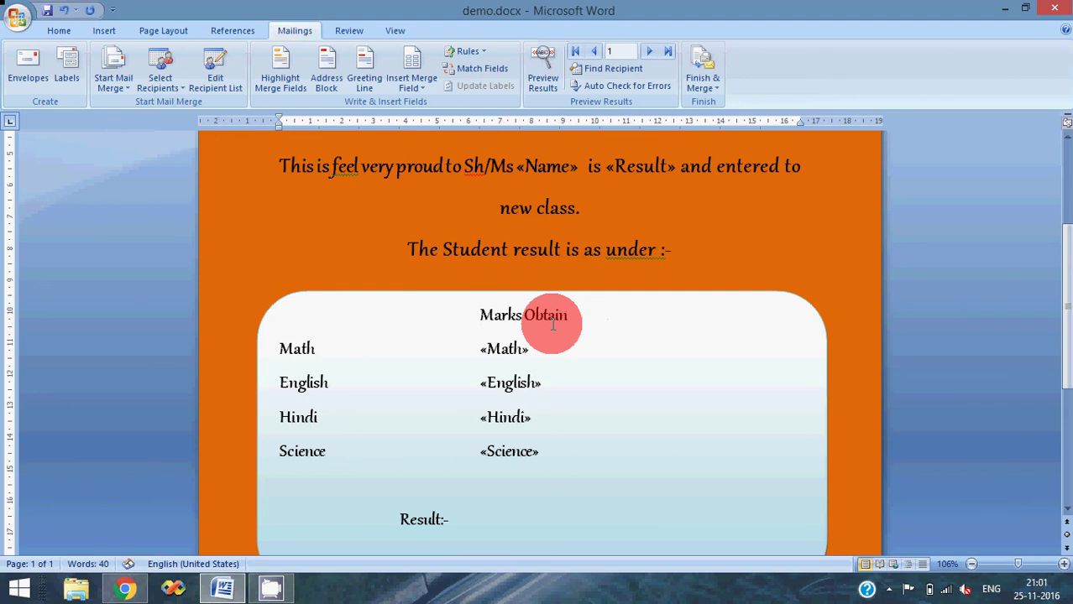
type("t")
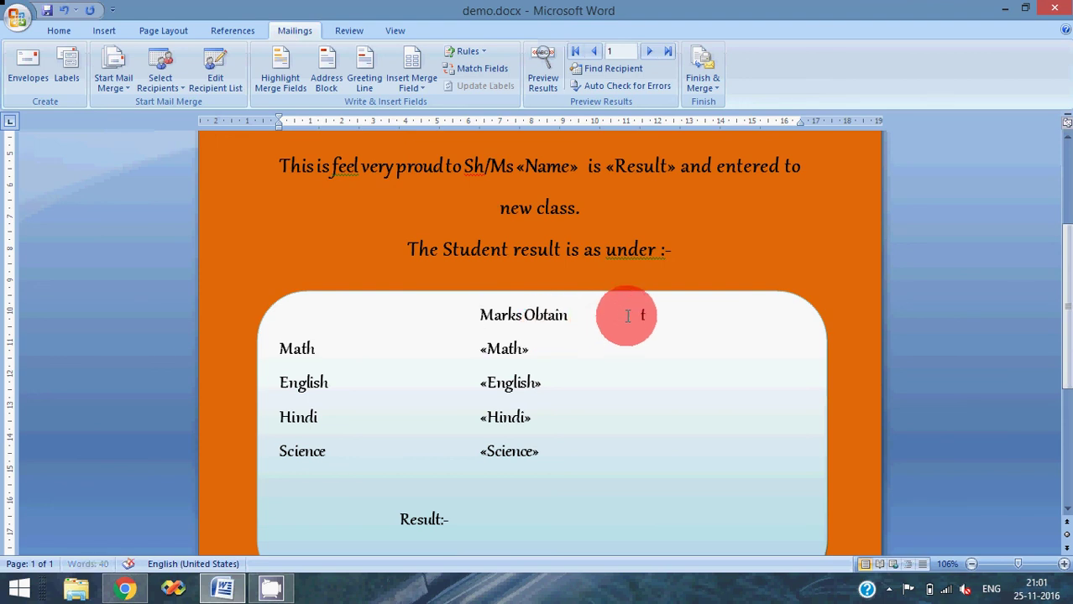
type("T")
type("otal Marks")
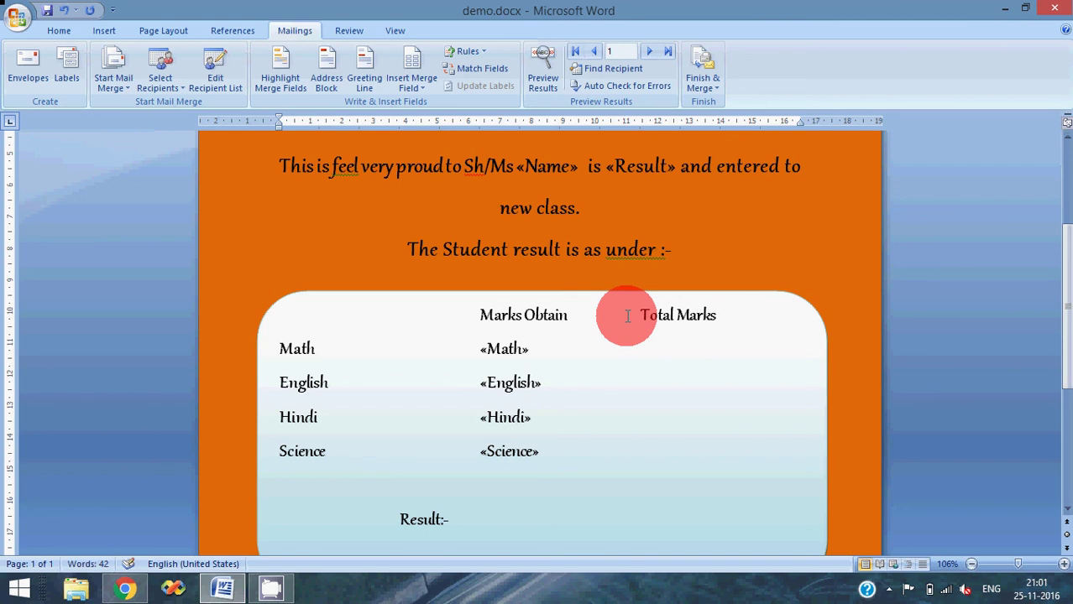
Enter 100 as the total marks for Math, English, Hindi and Science
left_click(628, 343)
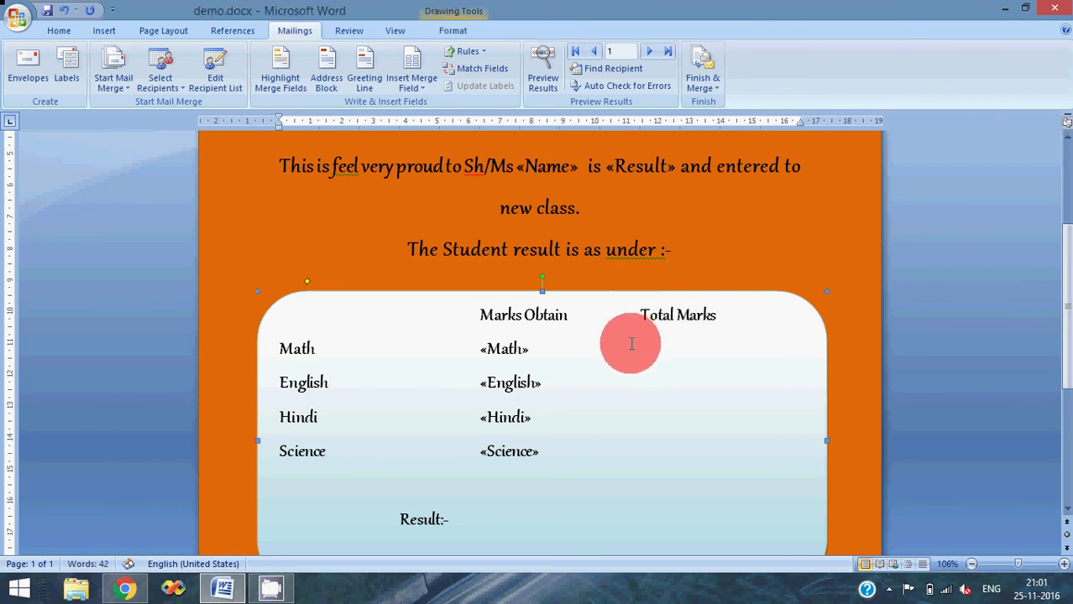
left_click(656, 341)
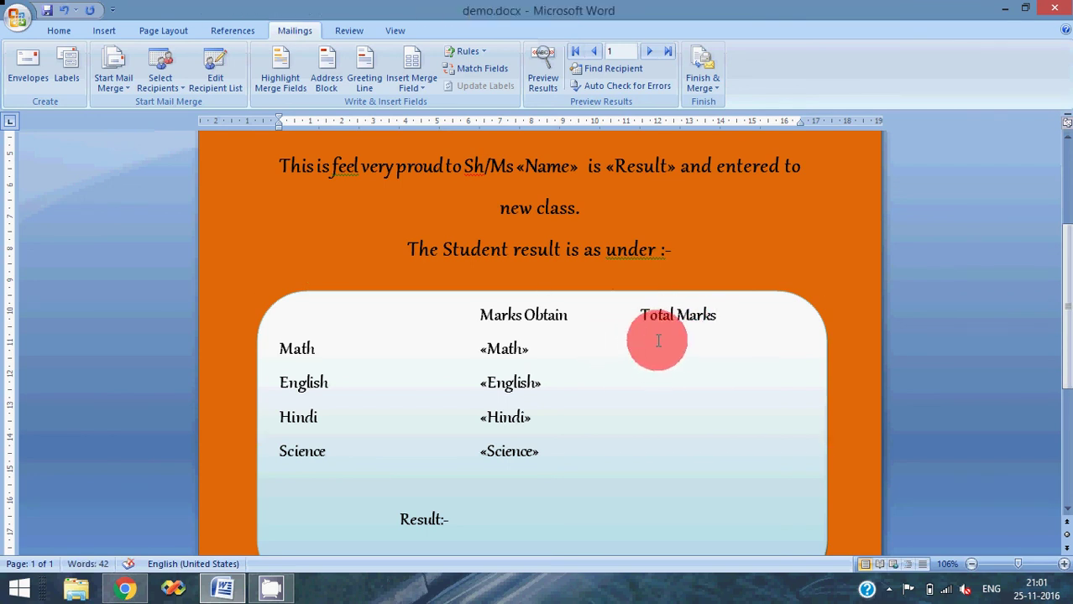
type("100")
key("Return")
type("100")
key("Return")
type("100")
key("Return")
type("10")
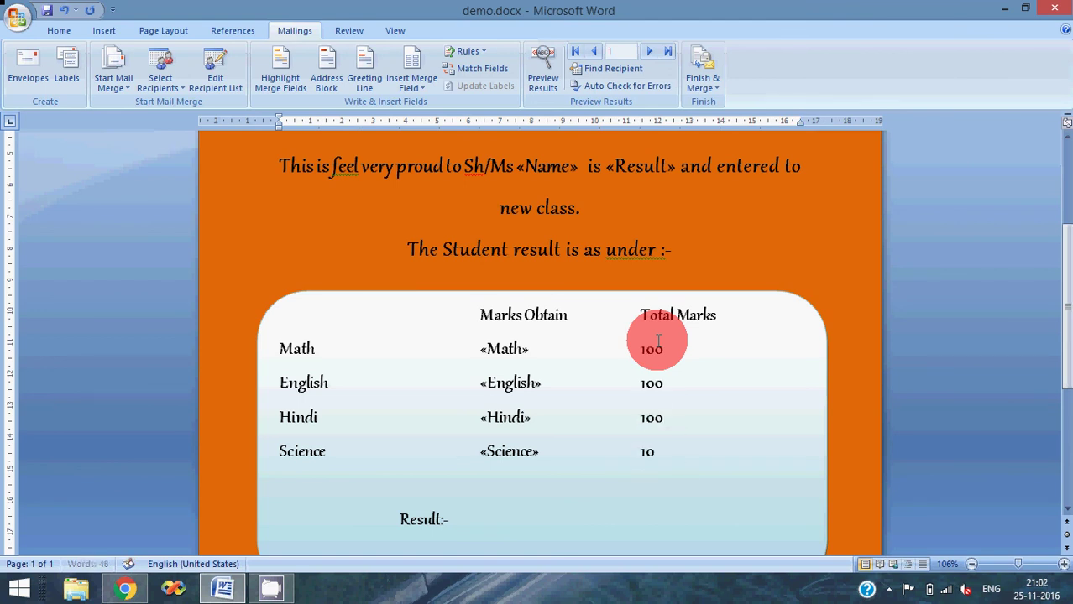
type("0")
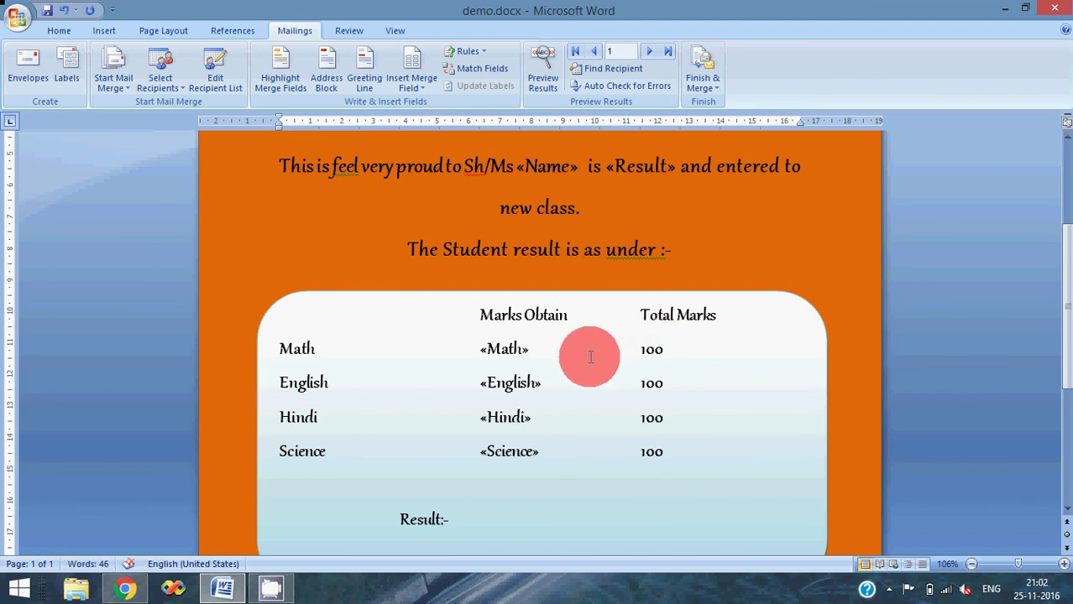
Insert the «Result» merge field right after the Result:- label
left_click(475, 518)
scroll(474, 504, "down", 2)
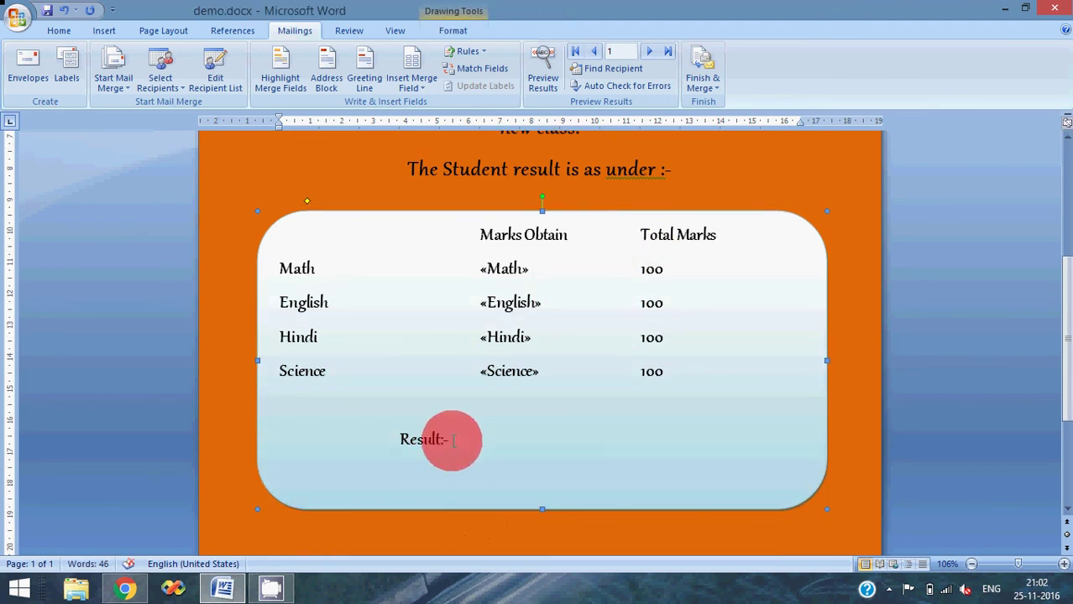
left_click(463, 440)
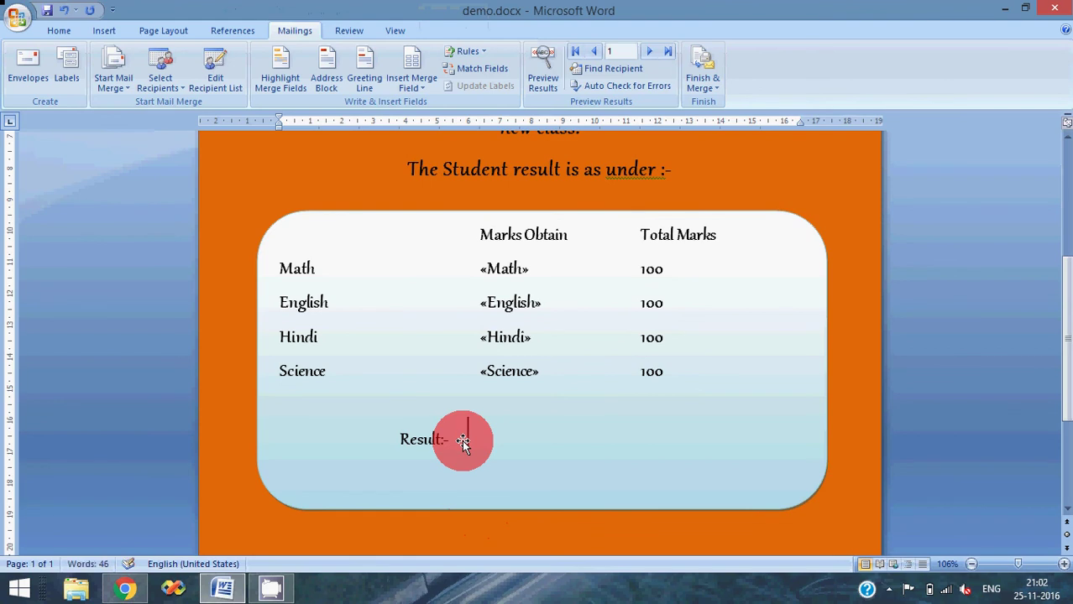
left_click(420, 88)
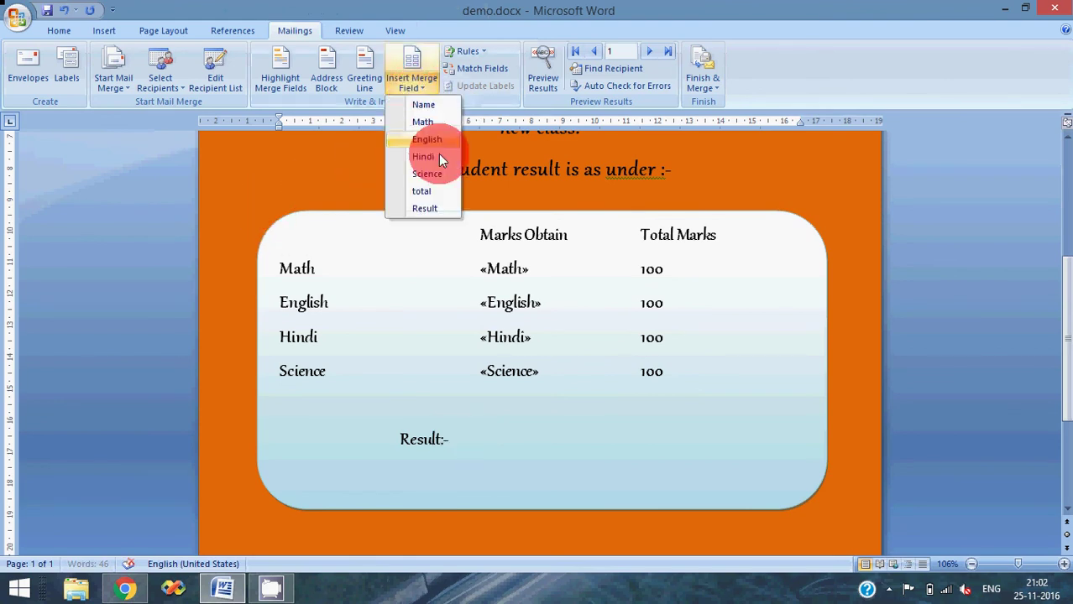
left_click(434, 207)
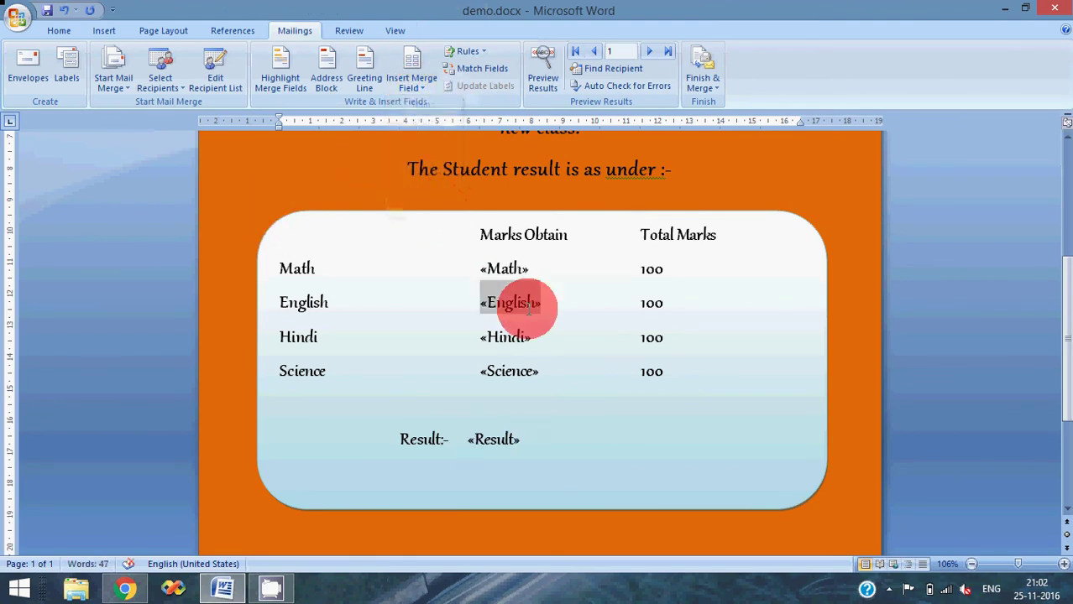
scroll(537, 307, "up", 1)
scroll(546, 311, "up", 3)
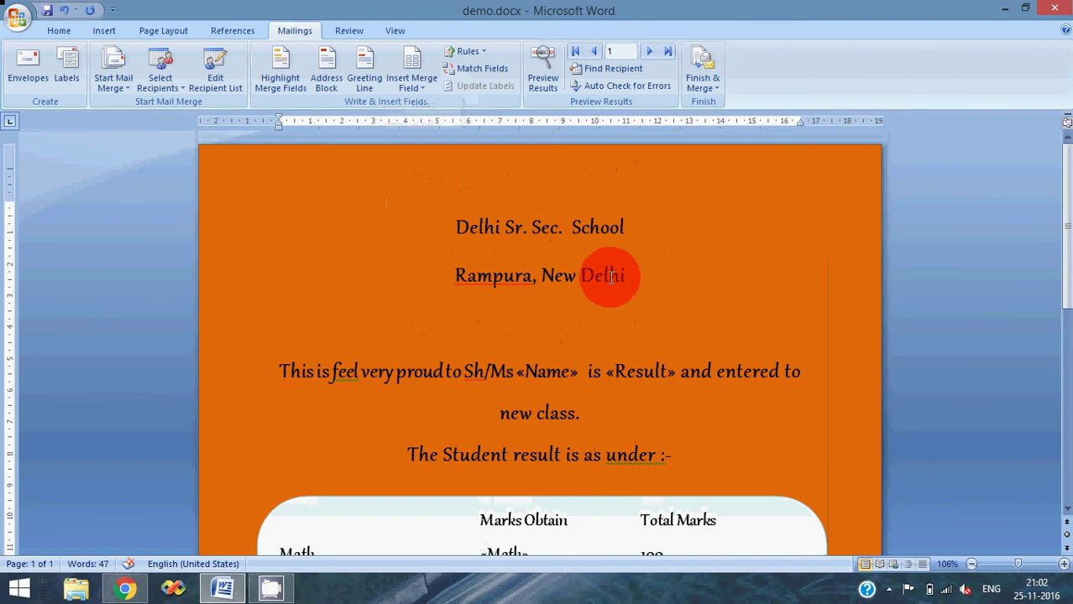
Turn on Preview Results to fill the letter with real student data
left_click(546, 82)
scroll(592, 232, "down", 1)
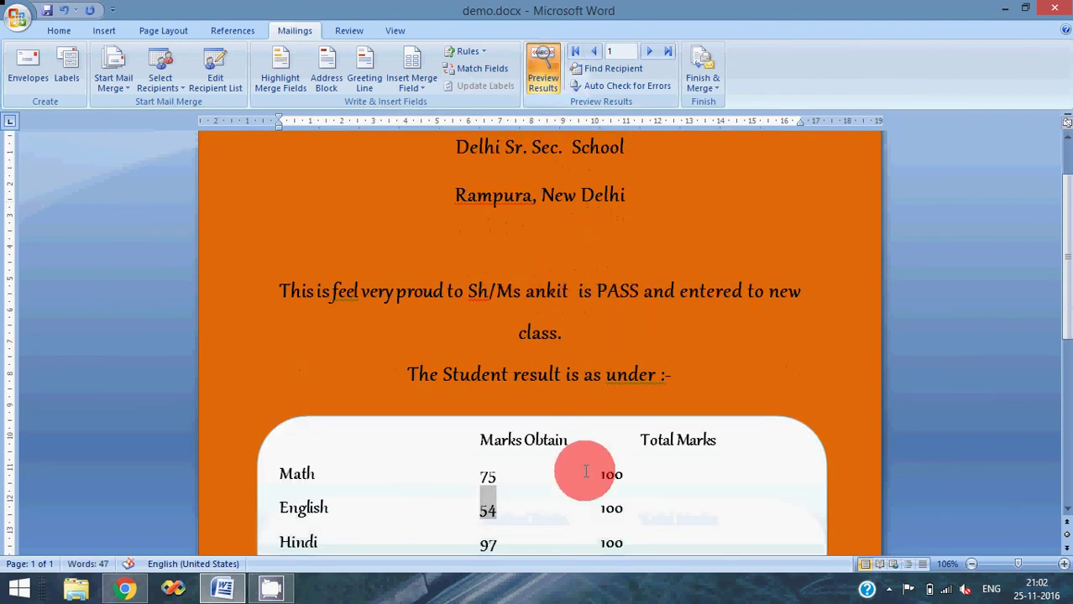
scroll(571, 464, "down", 2)
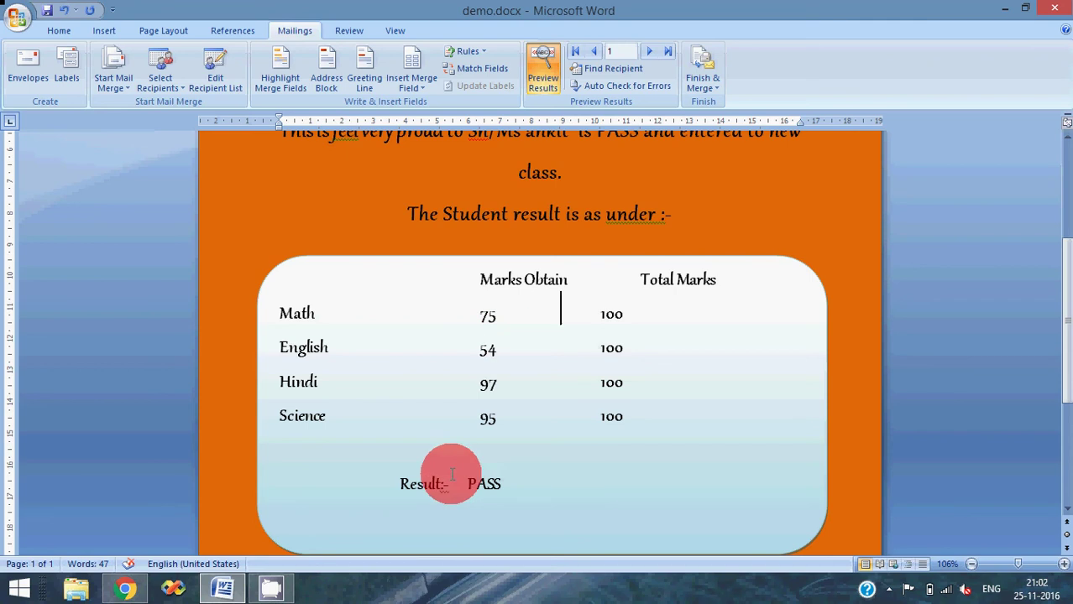
scroll(537, 450, "down", 2)
scroll(531, 445, "up", 3)
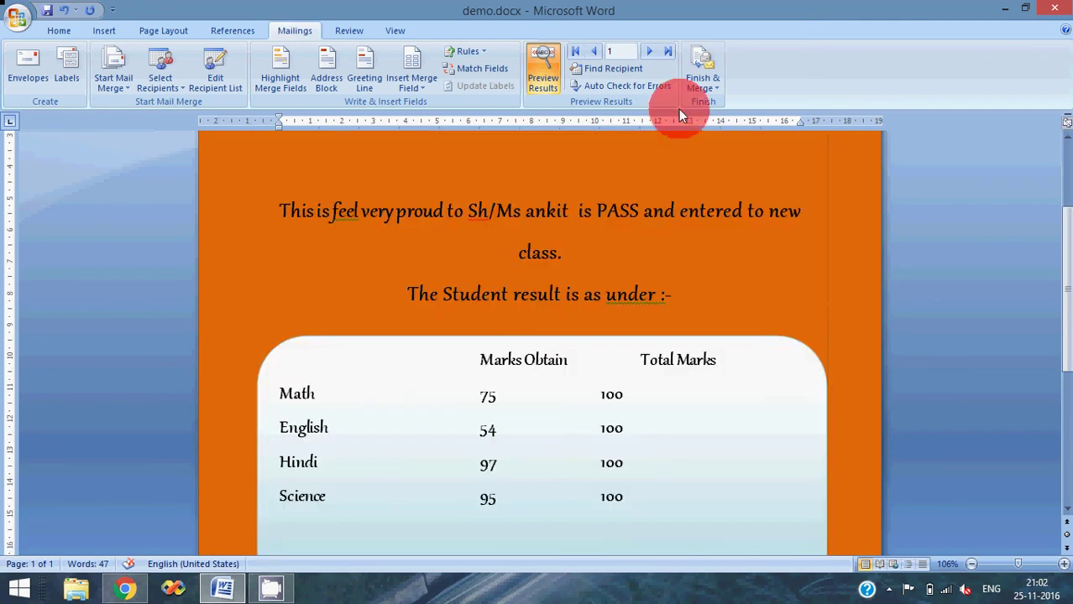
Step through the records to the last student, then back to record 5 showing FAIL
left_click(651, 55)
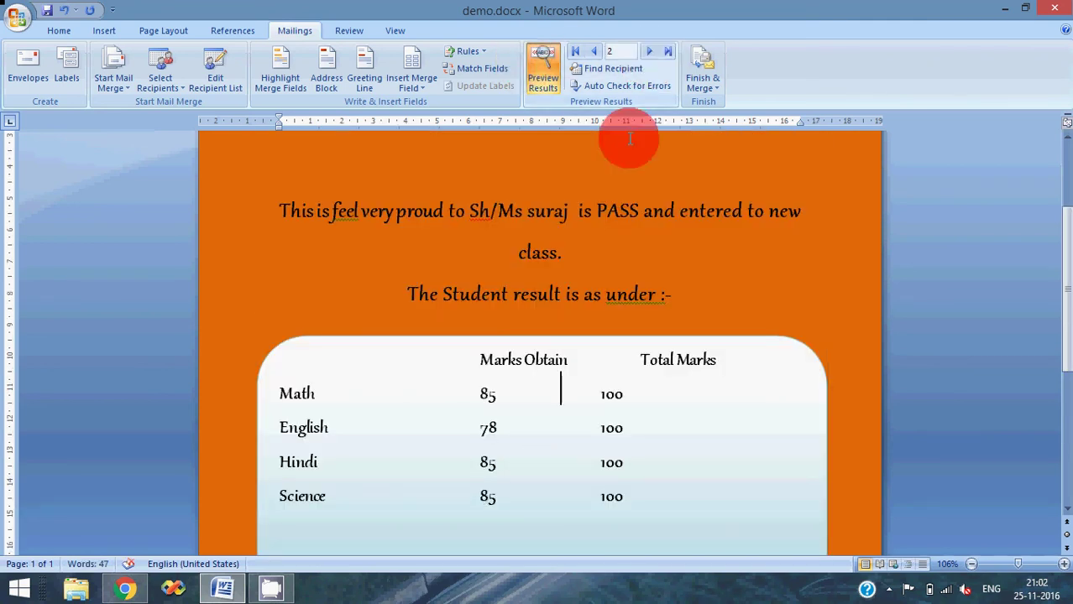
left_click(649, 53)
left_click(651, 53)
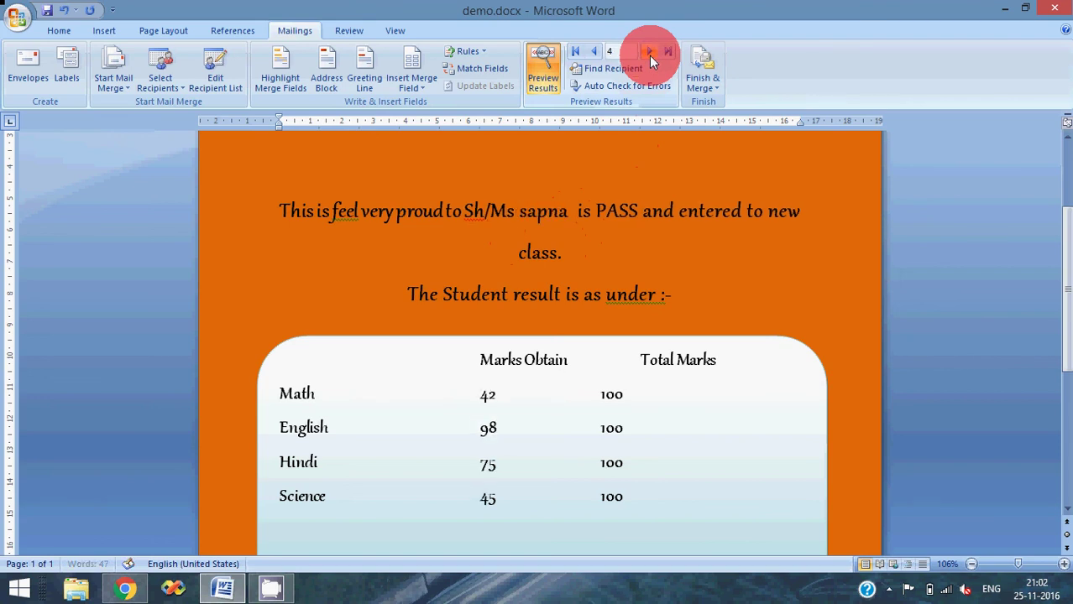
left_click(650, 54)
left_click(650, 53)
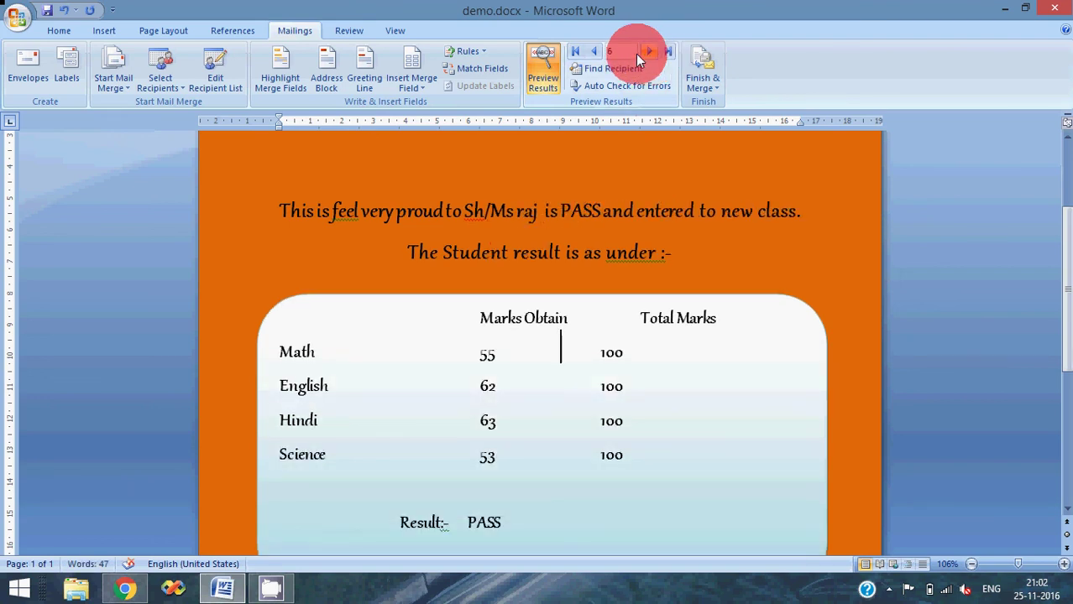
left_click(593, 52)
scroll(588, 168, "down", 2)
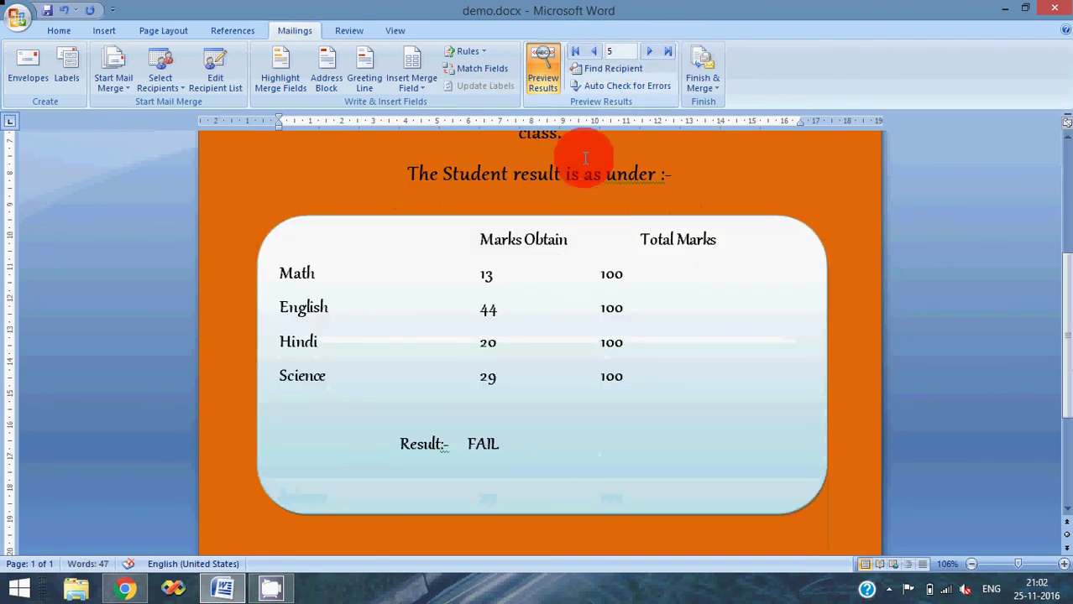
Start Finish & Merge > Print Documents with All records included
left_click(703, 89)
left_click(729, 123)
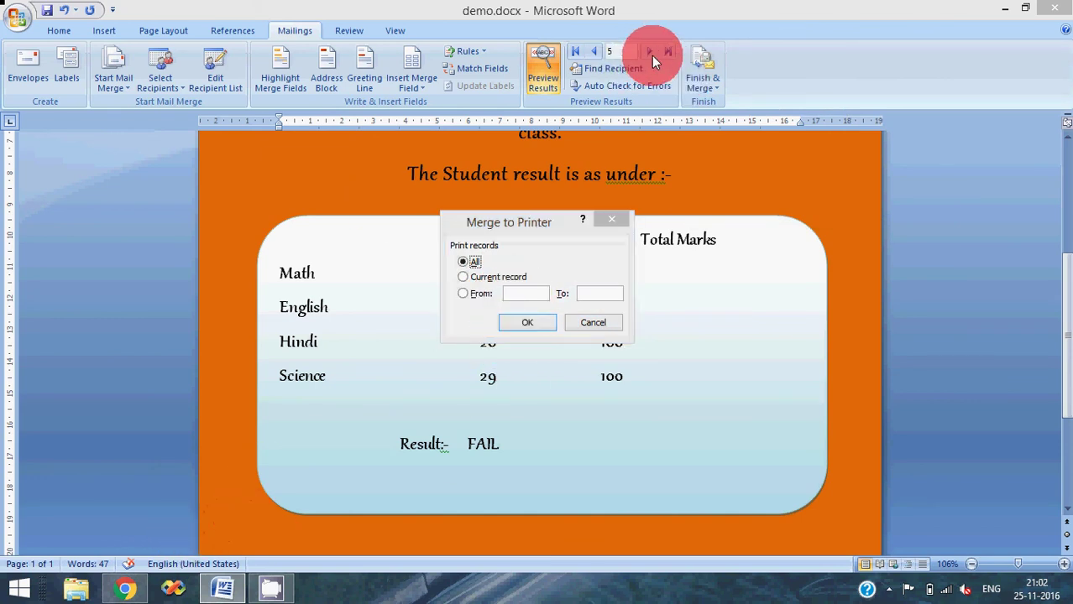
left_click(475, 262)
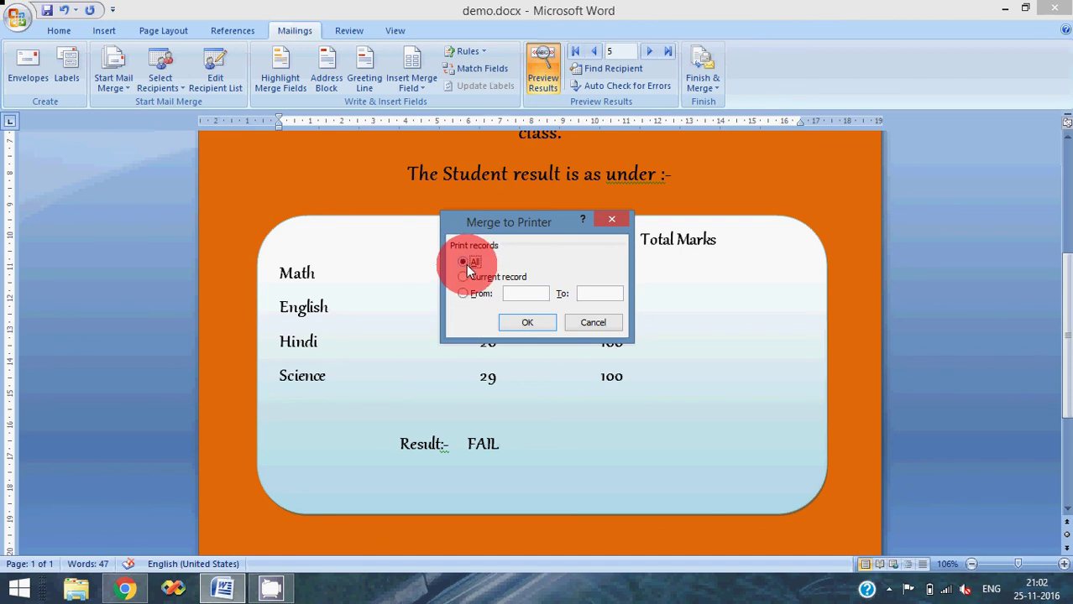
left_click(529, 322)
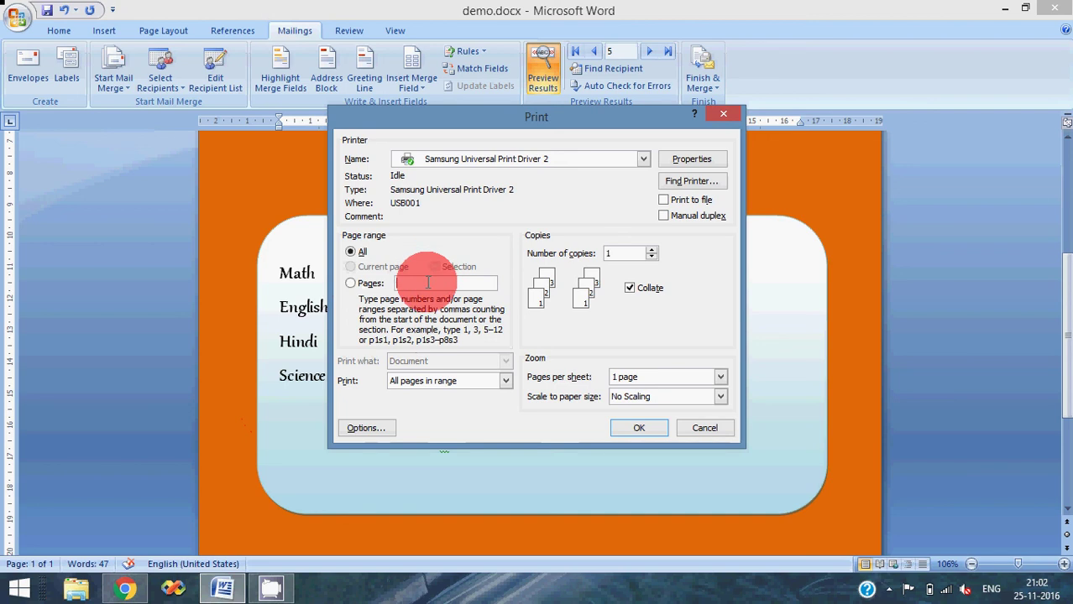
type("1")
Print the merged letters through PDF995 and save them as demo.pdf on the Desktop
left_click(485, 154)
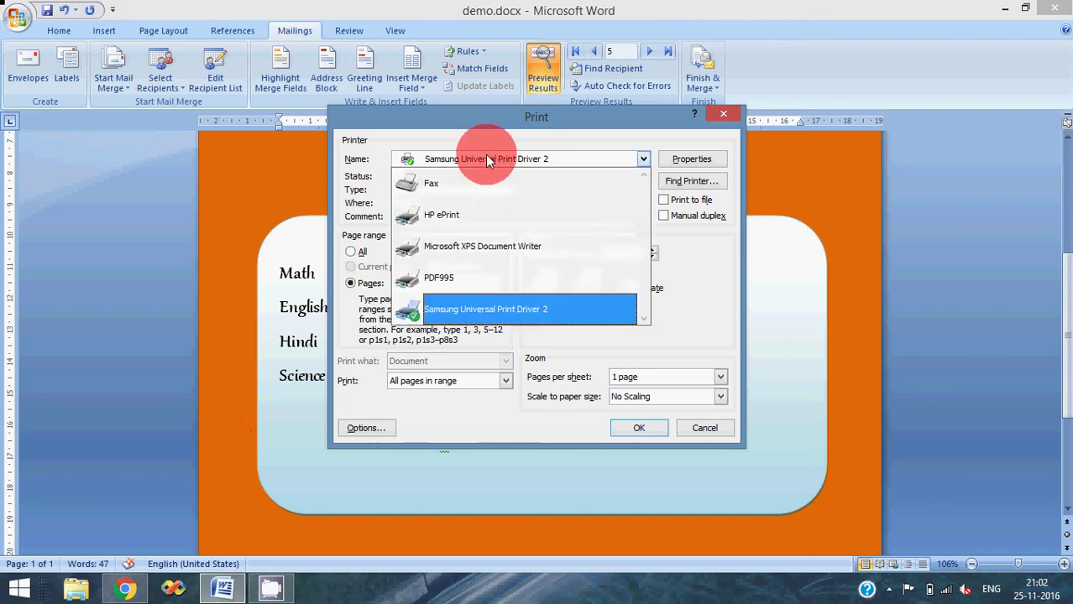
left_click(460, 279)
left_click(621, 429)
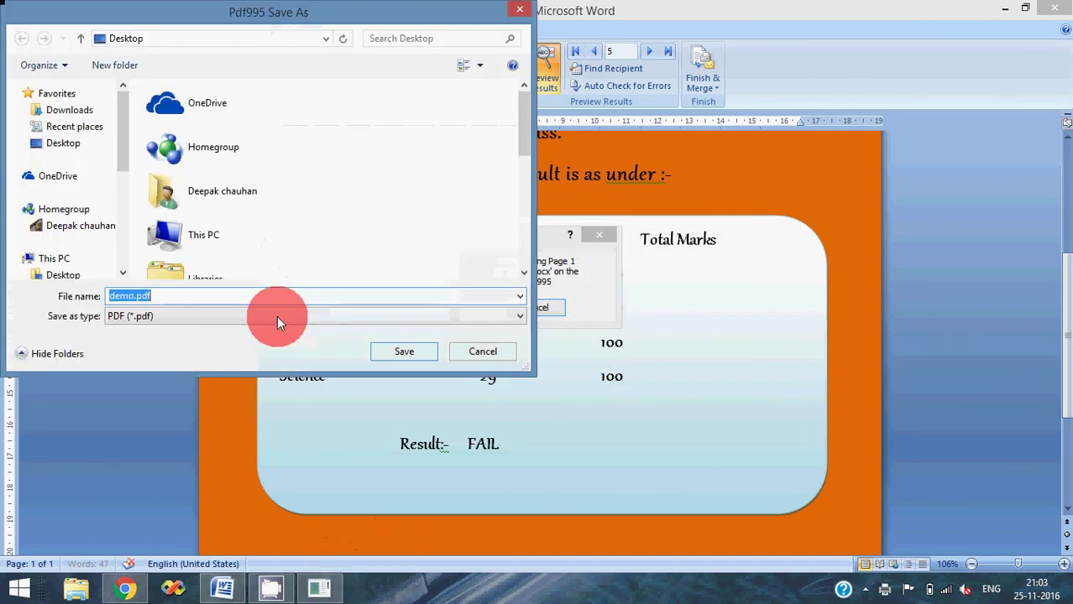
left_click(66, 148)
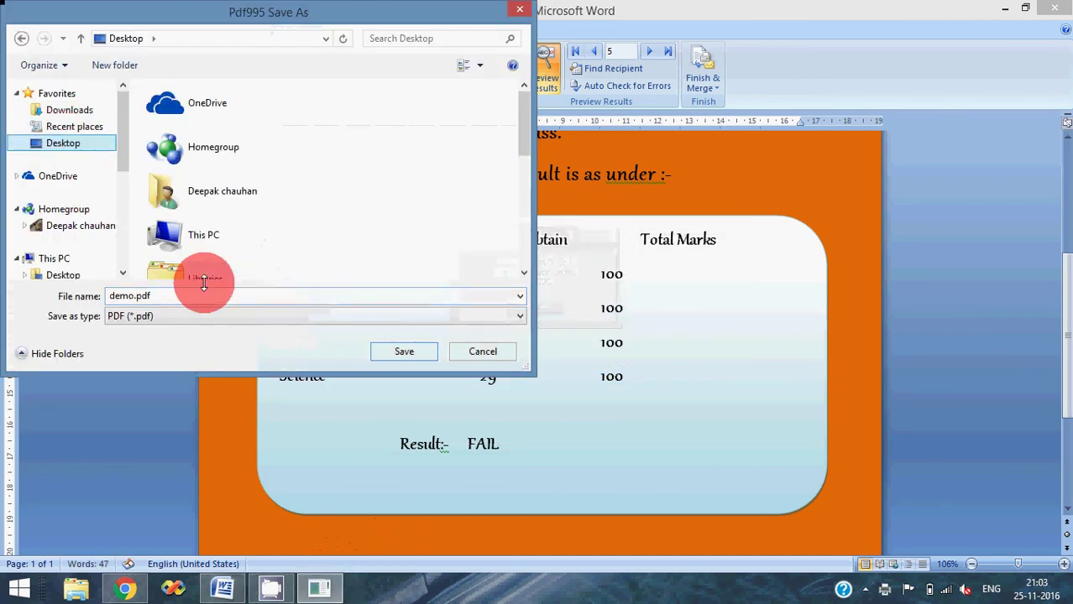
left_click(393, 351)
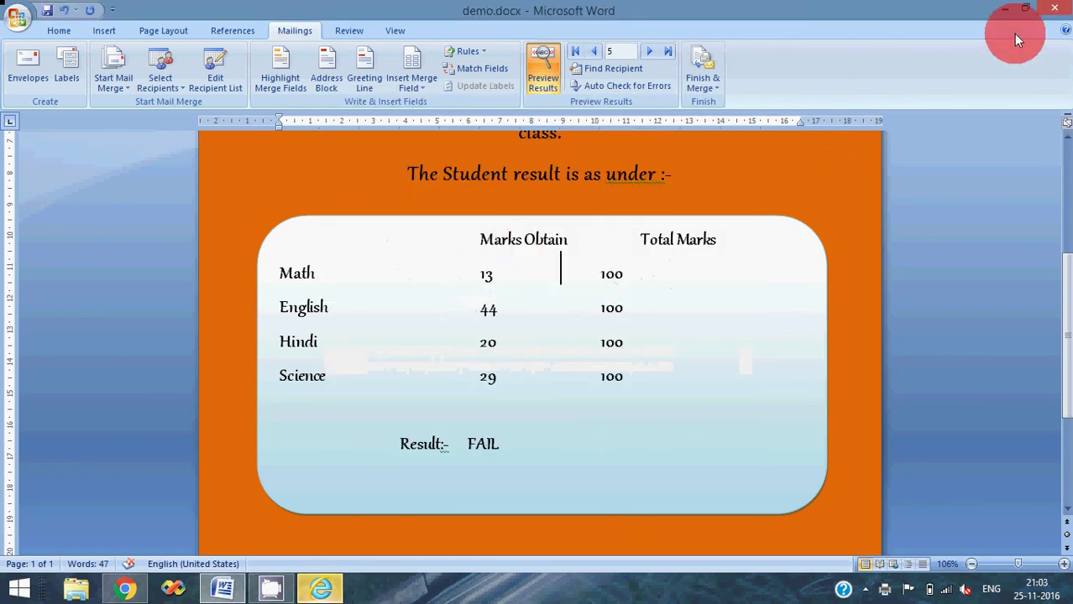
Minimize Word, move the sponsor window aside, and open demo.pdf from the desktop
left_click(1006, 8)
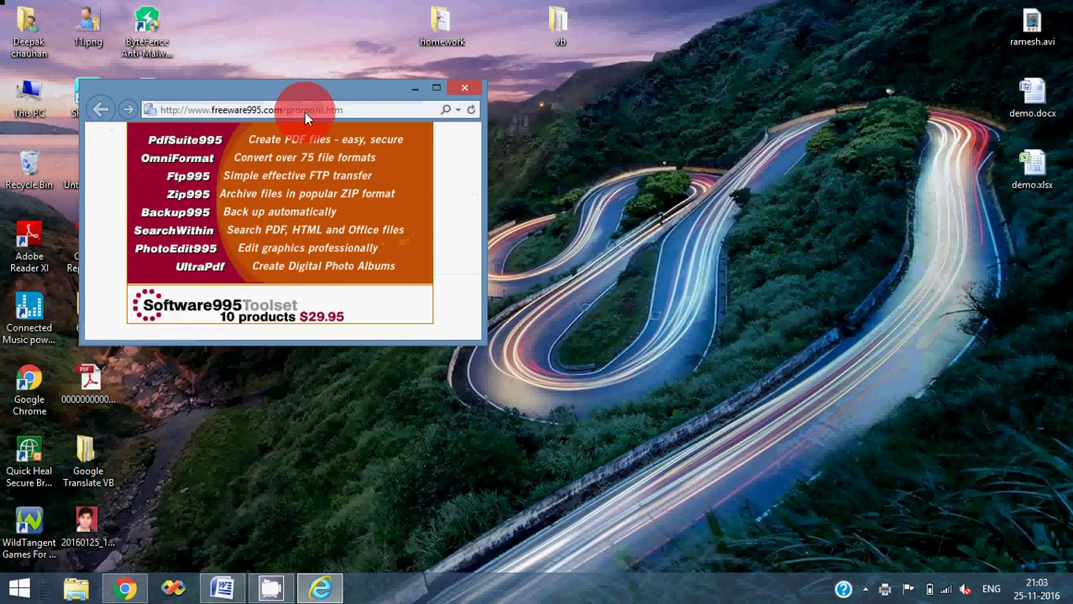
mouse_move(304, 112)
left_mouse_down()
mouse_move(514, 132)
mouse_move(497, 187)
left_mouse_up()
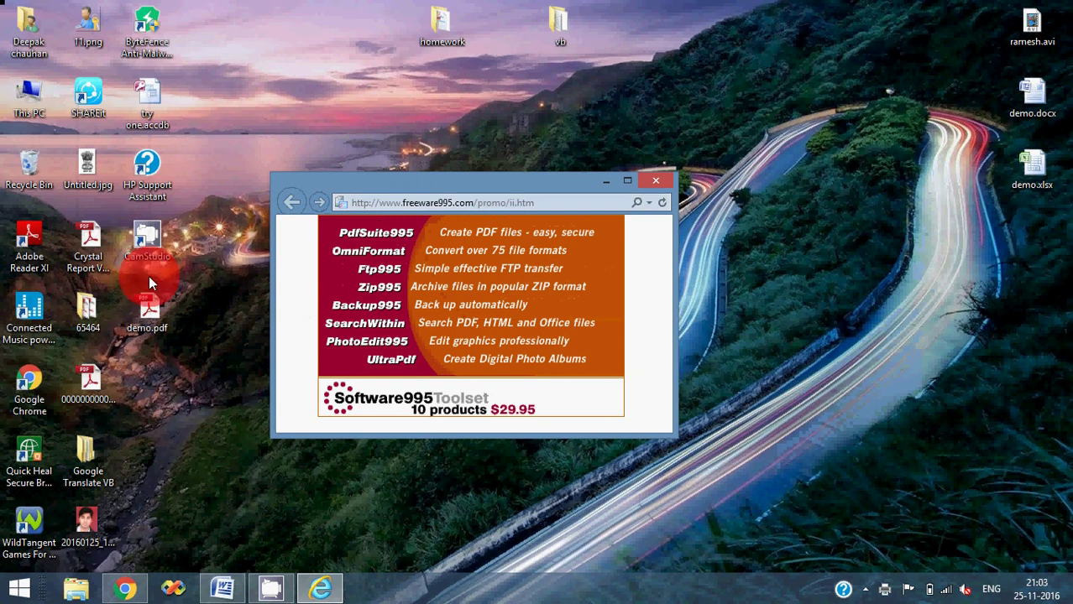
left_click(130, 316)
double_click(146, 307)
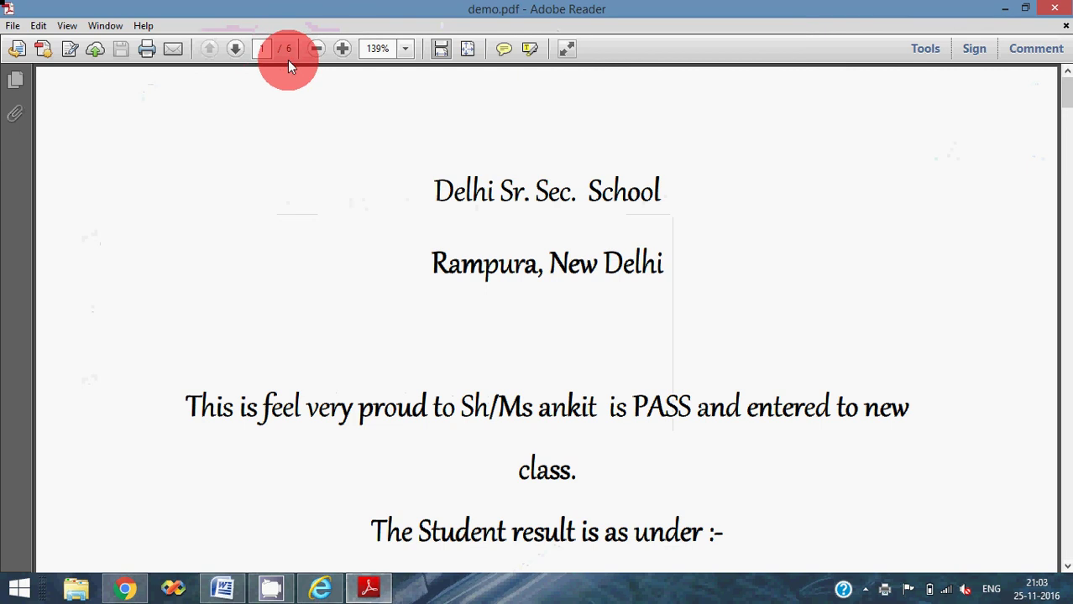
Scroll through pages 1–4 of demo.pdf to check each student's letter
scroll(504, 209, "down", 5)
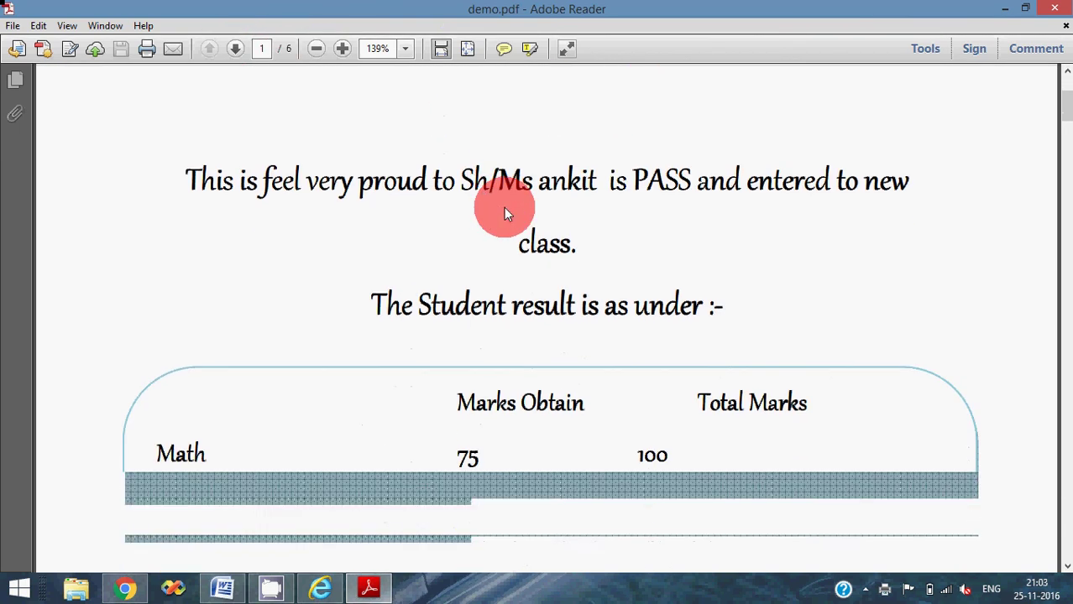
scroll(504, 209, "down", 2)
scroll(504, 210, "down", 2)
scroll(504, 210, "down", 3)
scroll(504, 210, "down", 3)
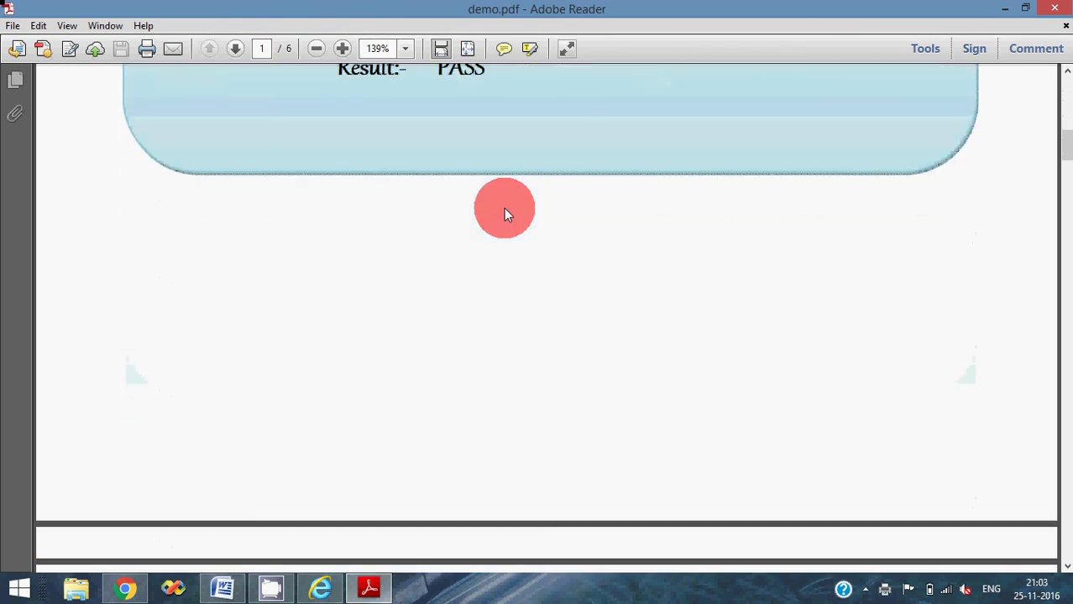
scroll(504, 215, "up", 5)
scroll(503, 215, "up", 1)
scroll(503, 215, "down", 3)
scroll(504, 214, "down", 3)
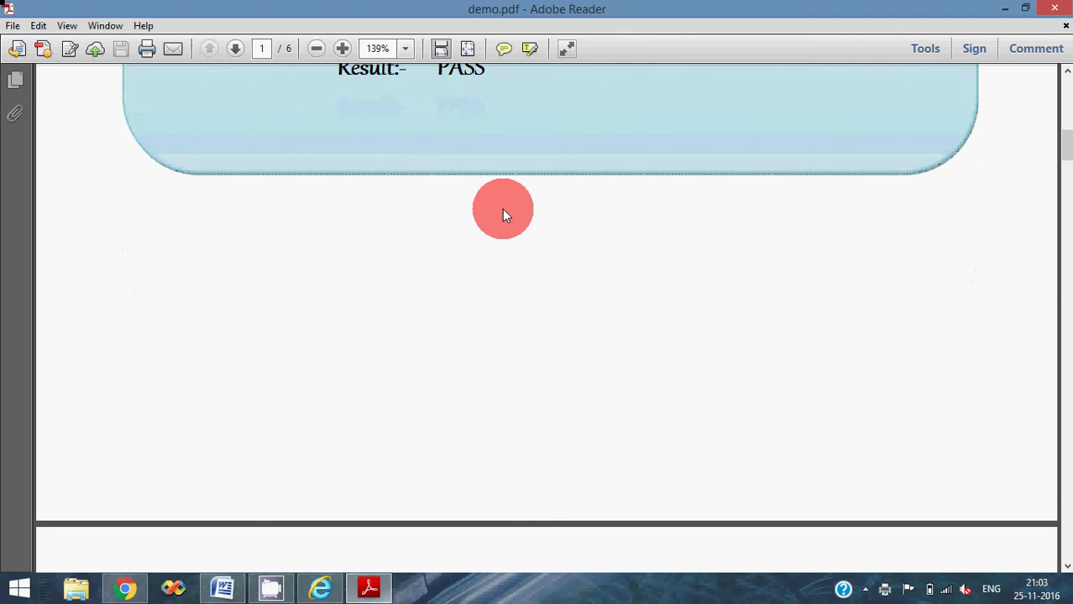
scroll(502, 210, "down", 3)
scroll(502, 210, "down", 3)
scroll(502, 210, "down", 3)
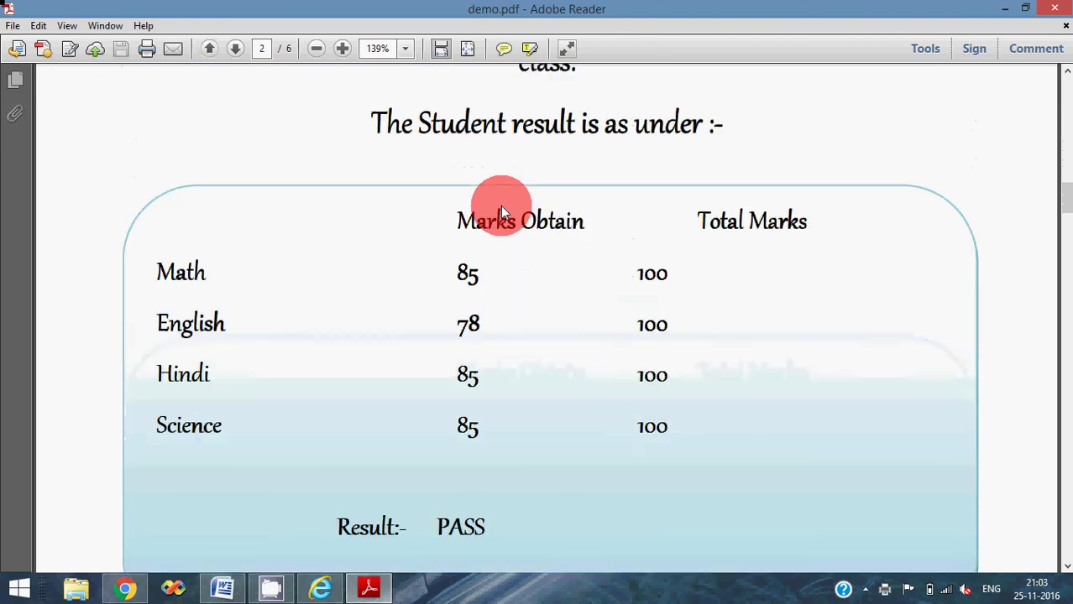
scroll(501, 212, "down", 3)
scroll(501, 208, "down", 3)
scroll(499, 203, "down", 1)
scroll(500, 201, "down", 4)
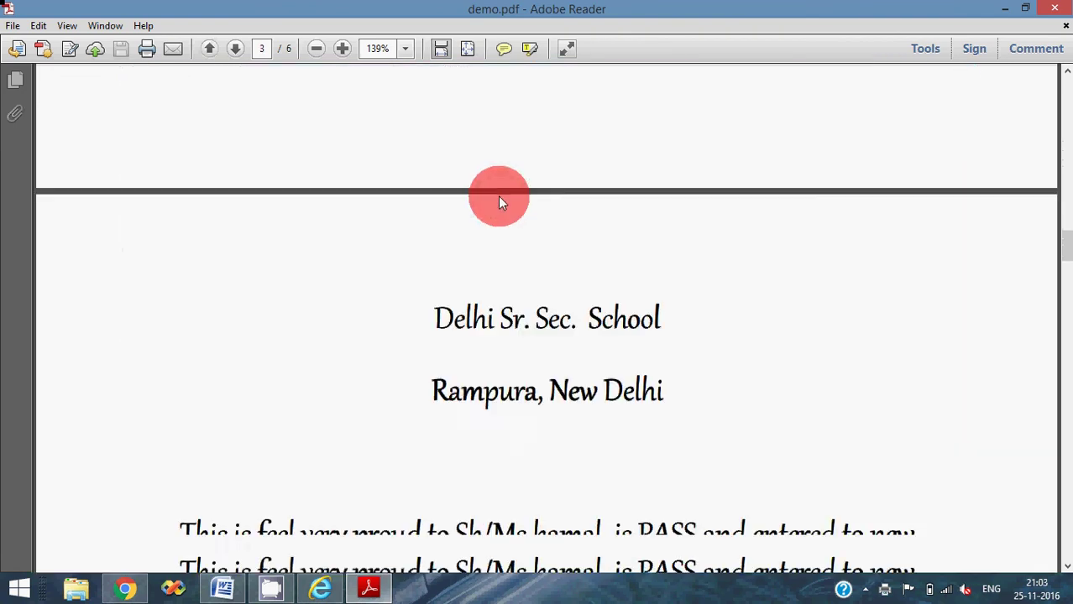
scroll(498, 202, "down", 5)
scroll(495, 193, "down", 2)
scroll(497, 194, "down", 3)
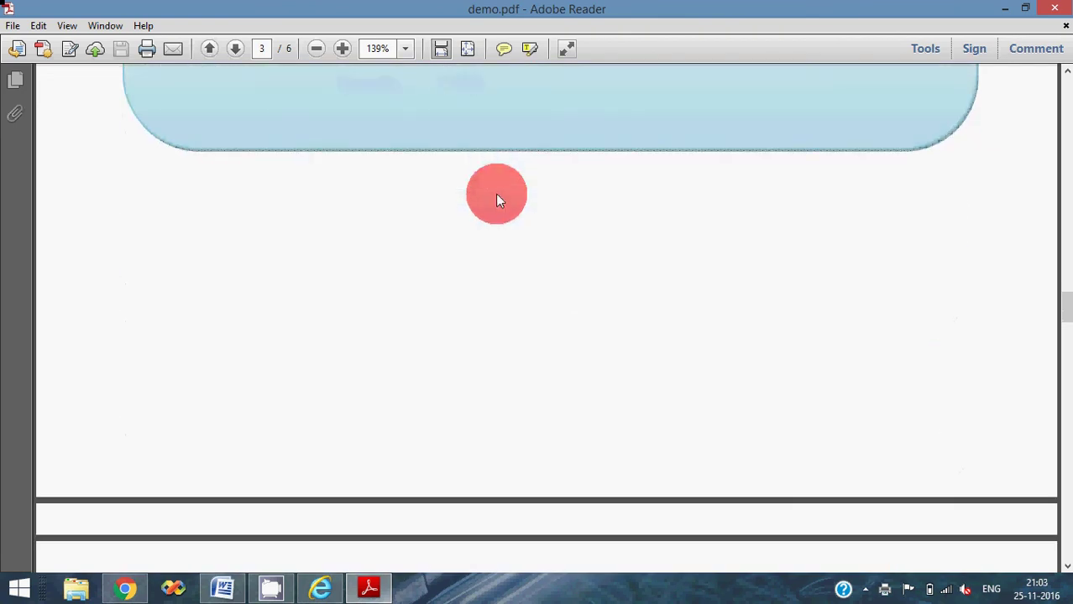
scroll(495, 193, "down", 1)
scroll(496, 191, "down", 3)
scroll(496, 194, "down", 3)
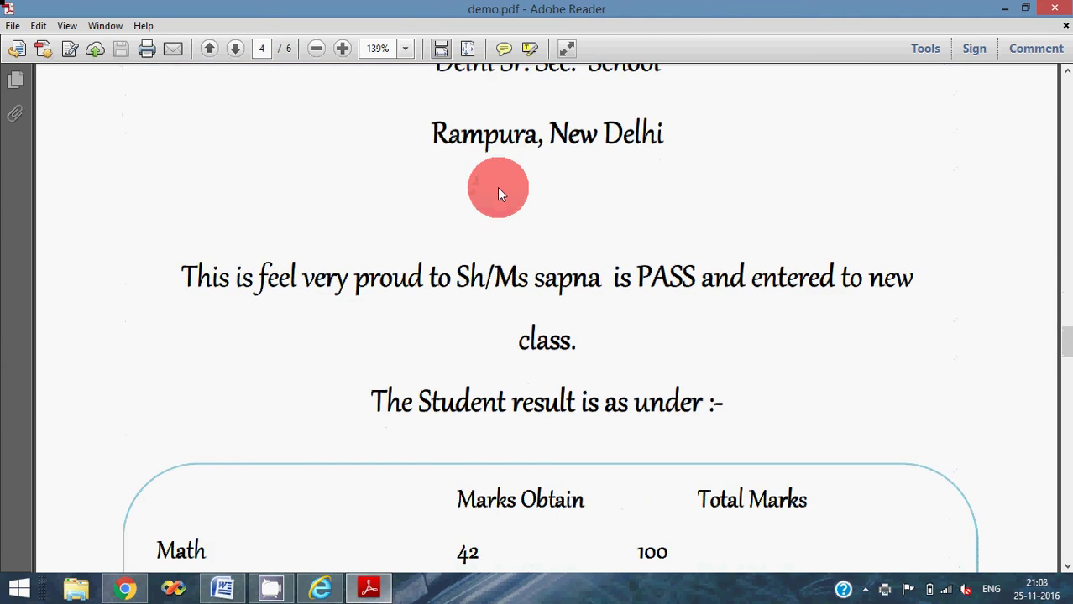
scroll(497, 193, "down", 4)
scroll(498, 190, "down", 2)
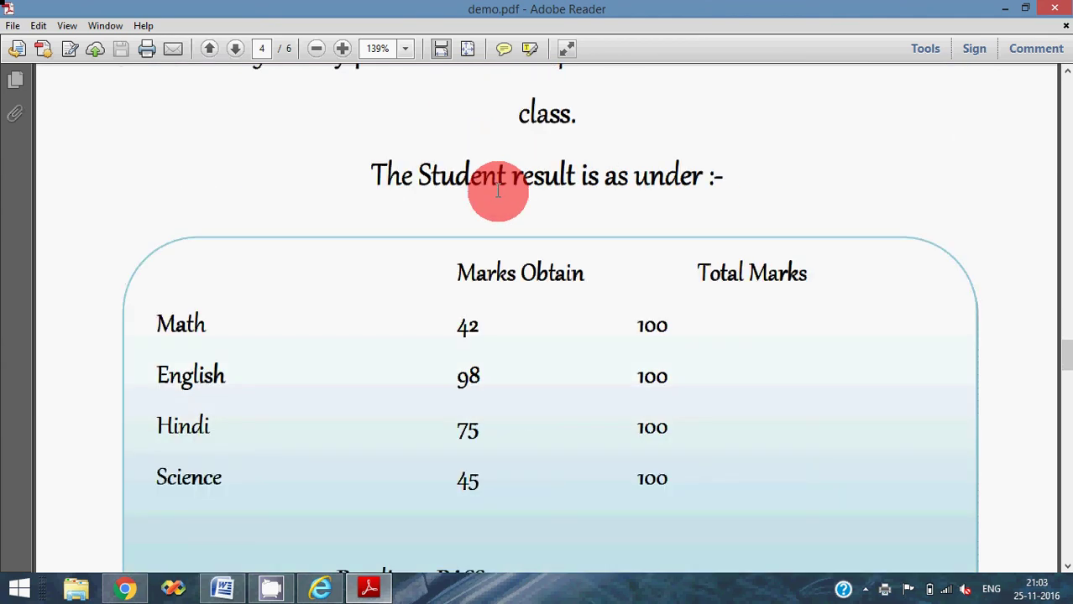
scroll(497, 190, "down", 1)
scroll(491, 208, "down", 5)
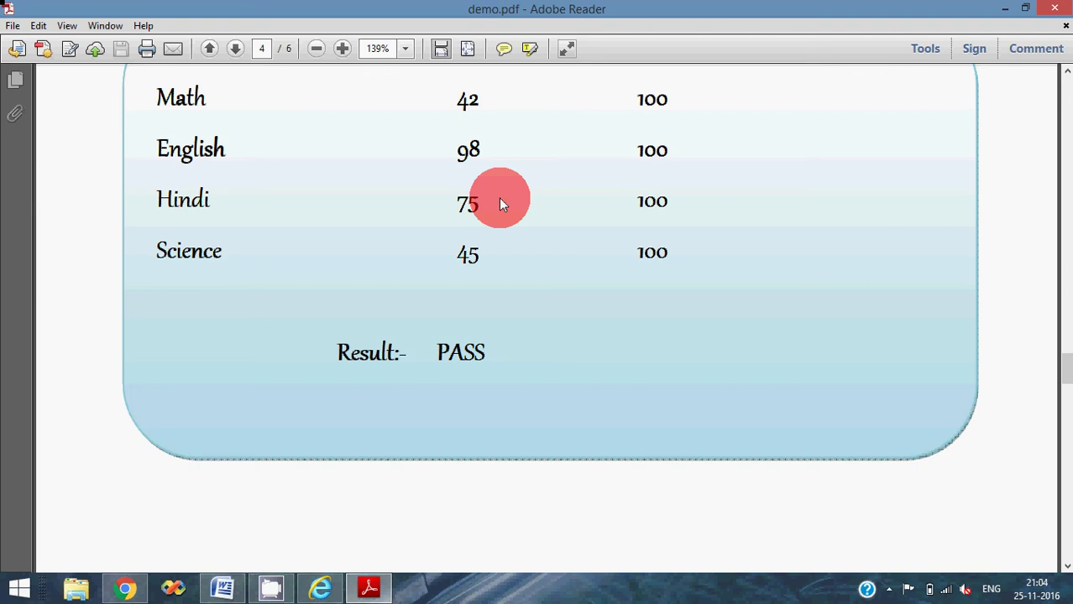
Scroll back up slightly and close Adobe Reader
scroll(621, 178, "up", 2)
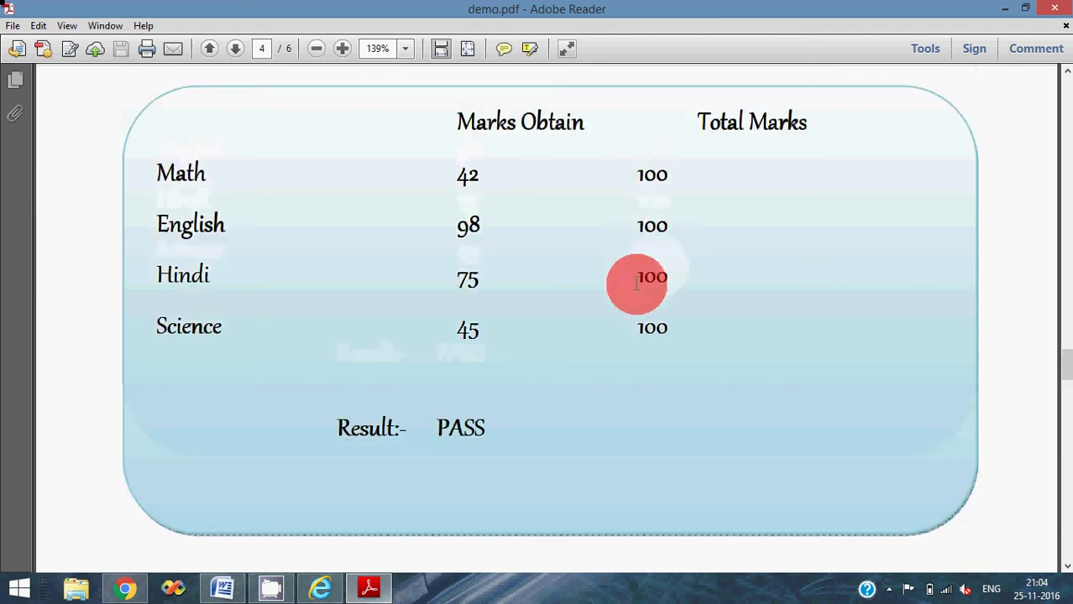
scroll(635, 278, "up", 5)
left_click(1057, 6)
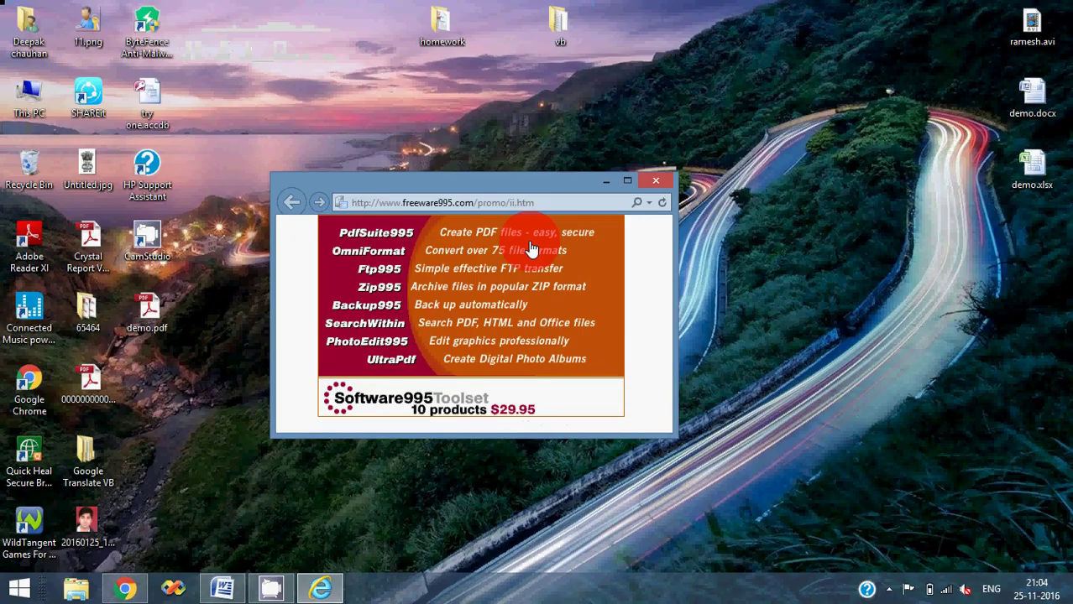
Close the sponsor browser, quit Word without saving, and restore CamStudio from the tray
left_click(639, 180)
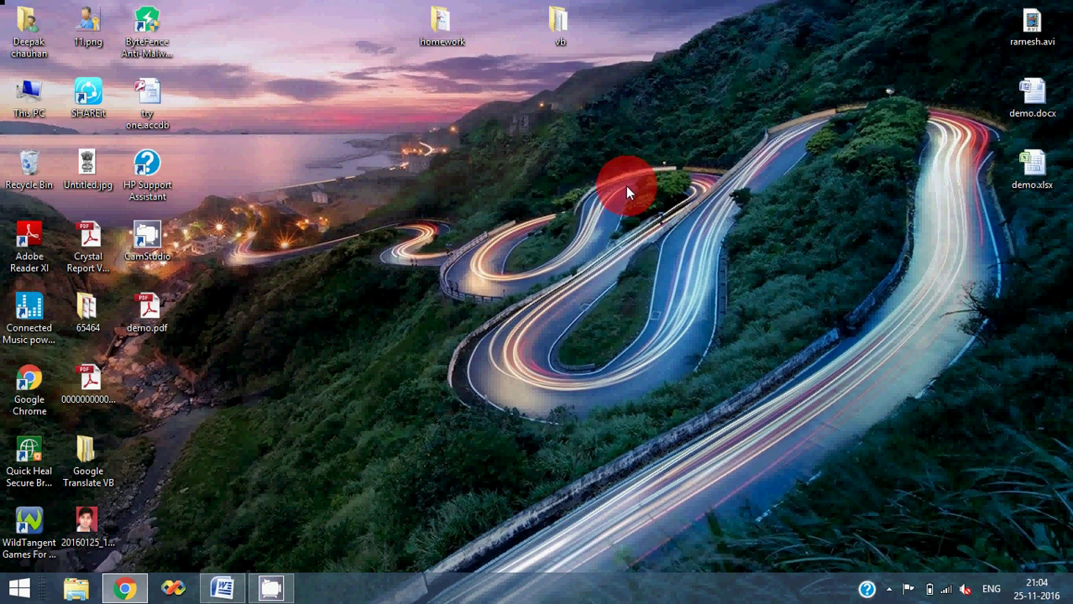
left_click(222, 588)
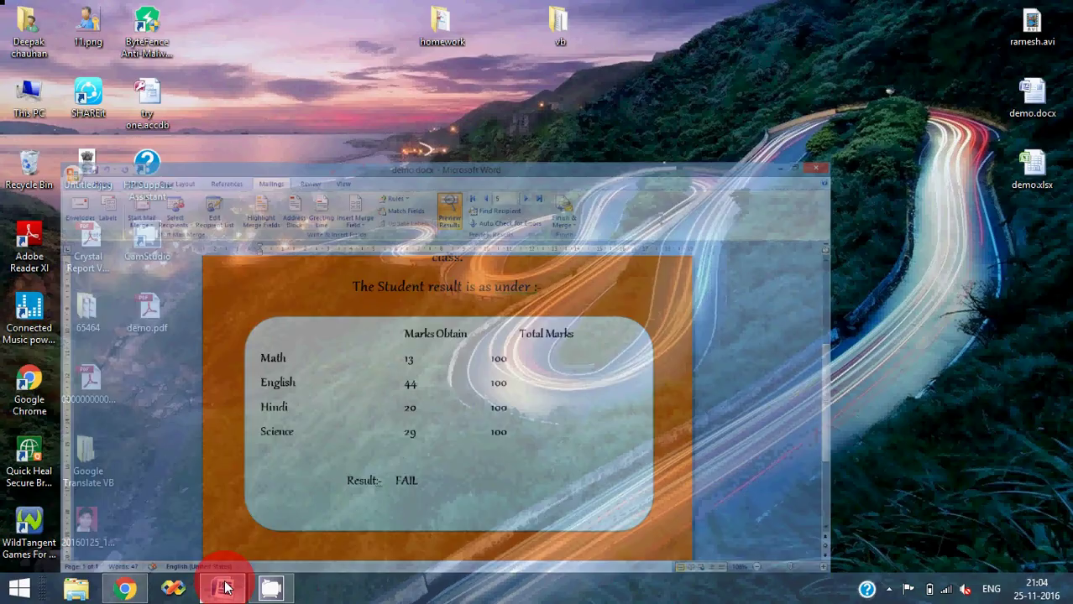
left_click(1055, 8)
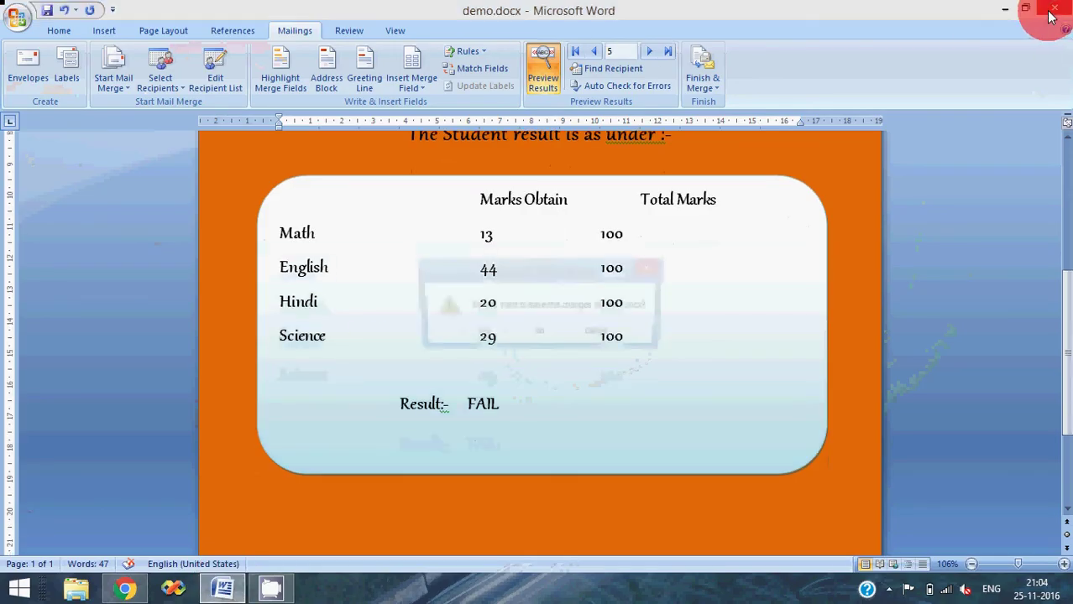
left_click(537, 342)
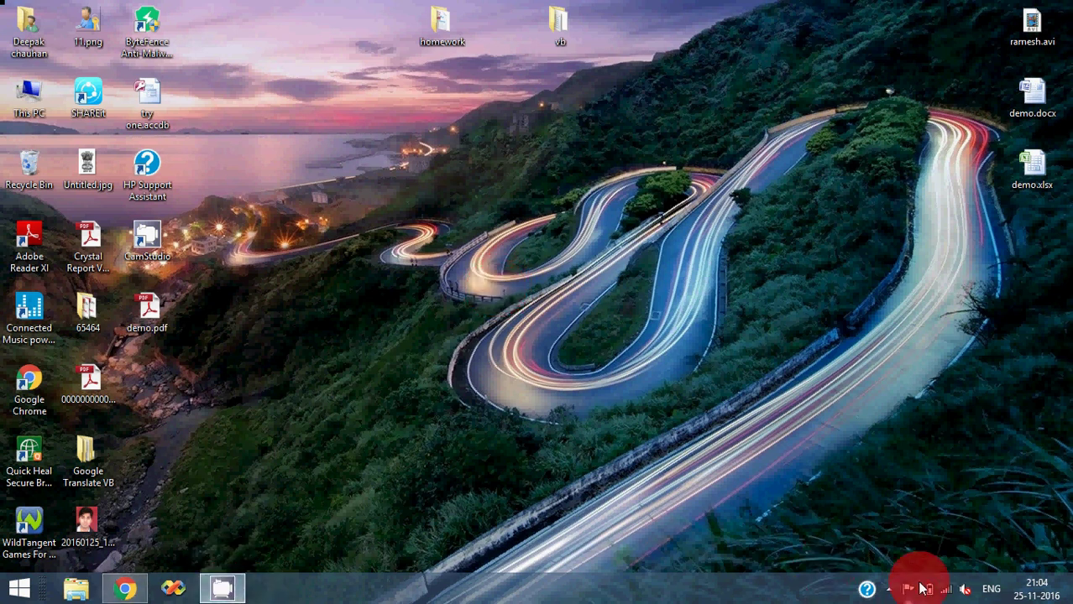
left_click(890, 592)
left_click(888, 508)
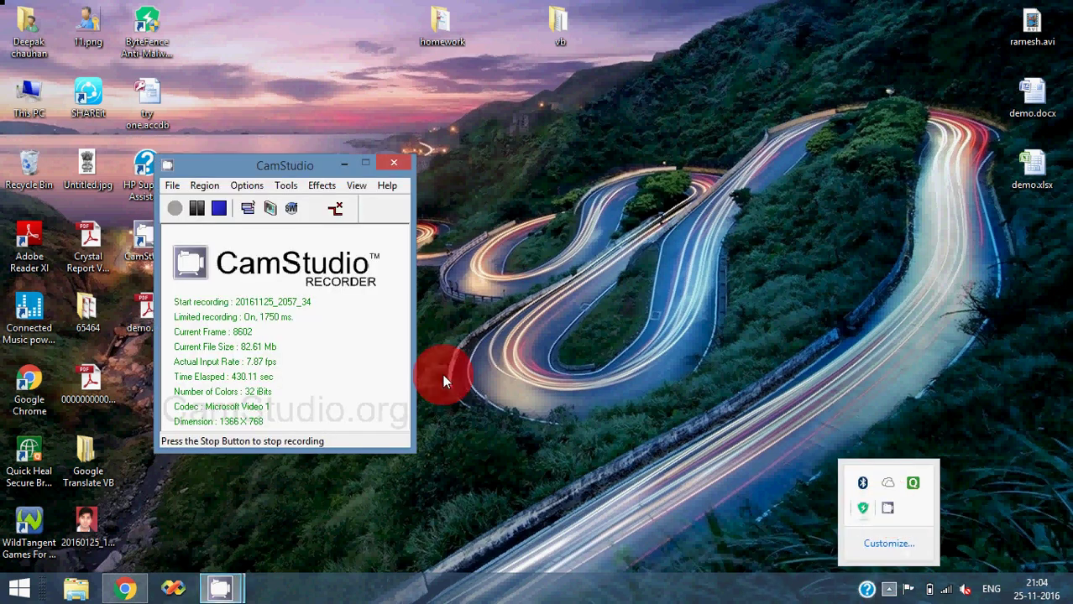